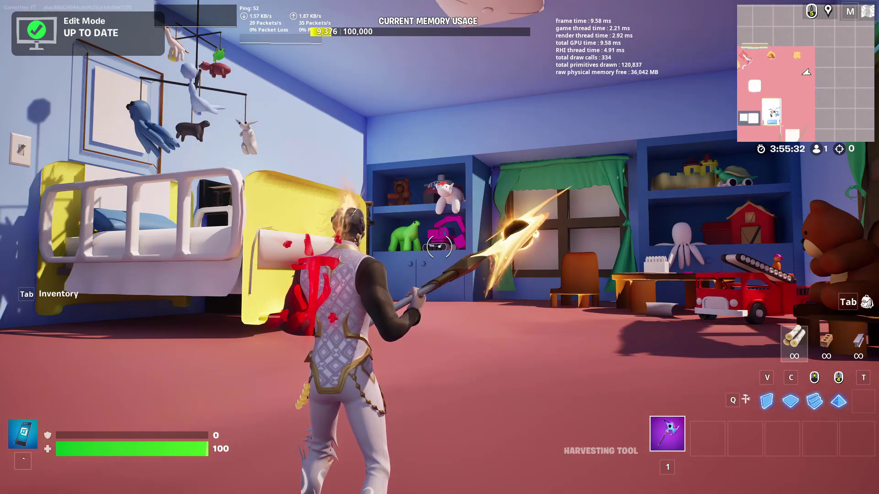
# - Tour the bedroom map in play mode, examining the crib, dresser, shelves, table and toys from several spots
pyautogui.moveTo(440, 248)
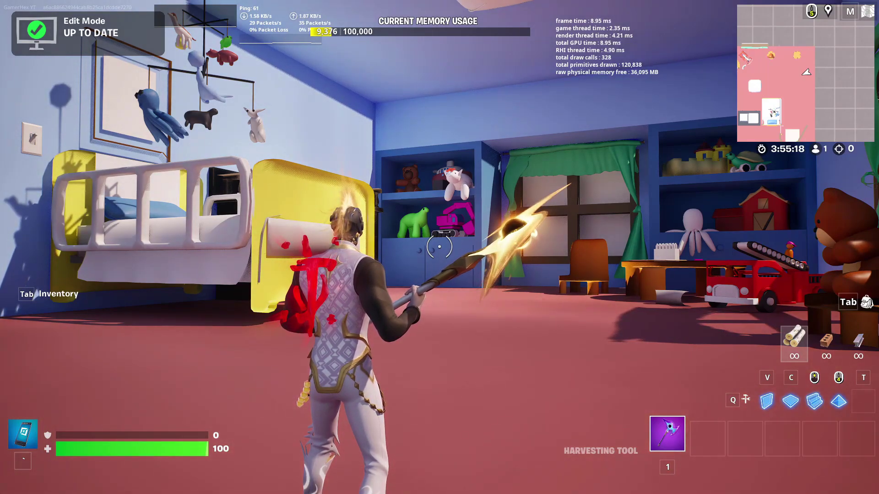
pyautogui.press('w')
pyautogui.press('space')
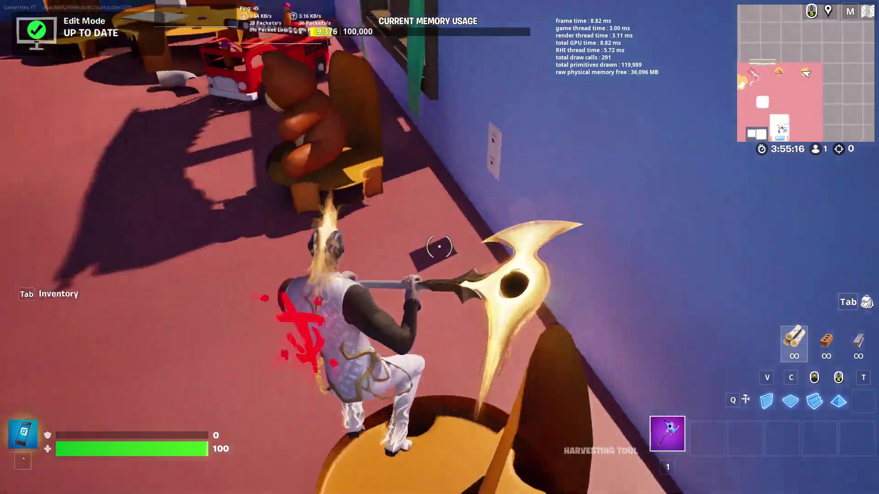
pyautogui.press('w')
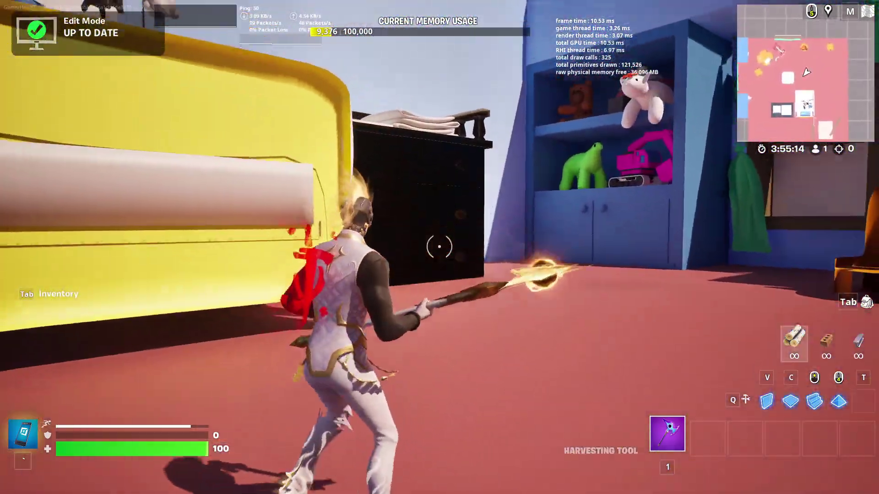
pyautogui.press('w')
pyautogui.middleClick(440, 247)
pyautogui.click(440, 247)
pyautogui.press('q')
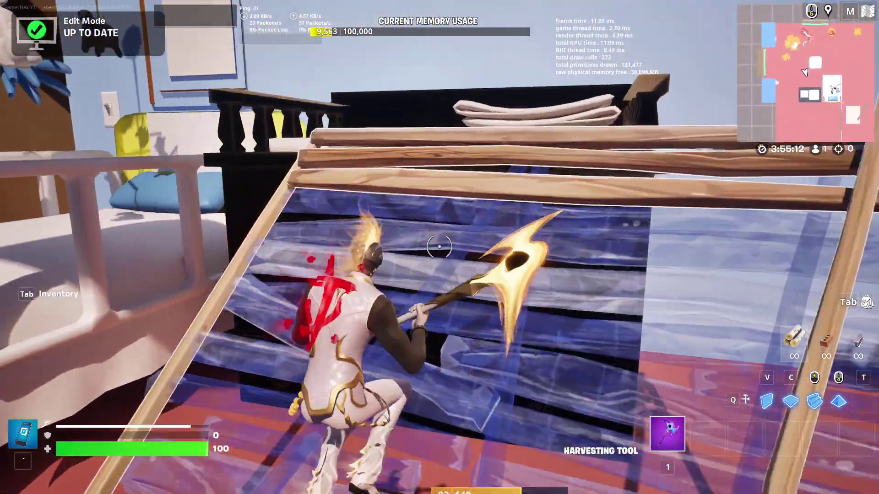
pyautogui.press('w')
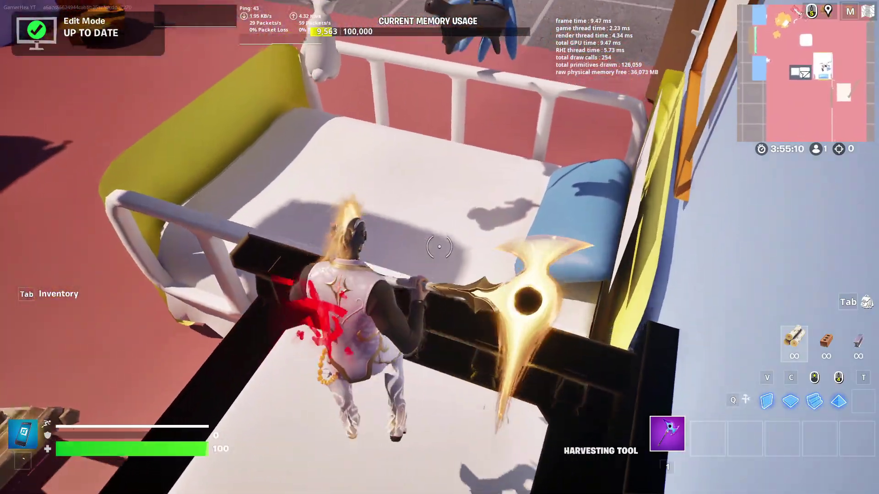
pyautogui.press('w')
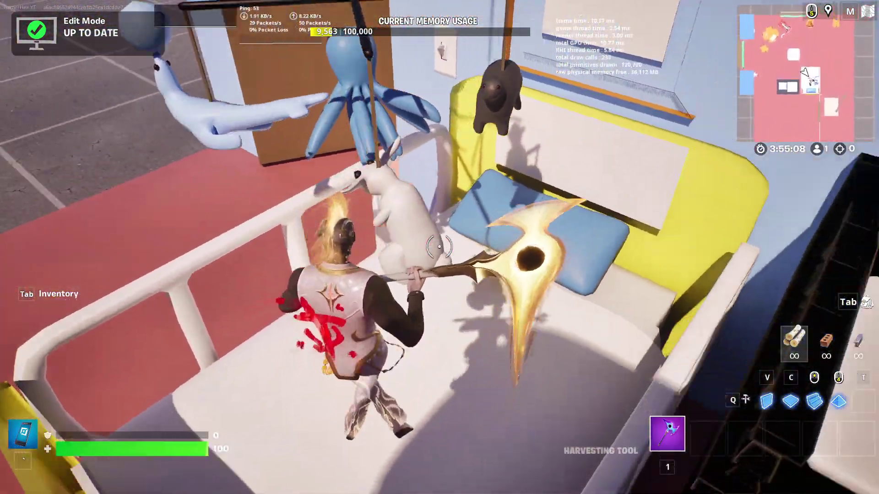
pyautogui.press('s')
pyautogui.press('w')
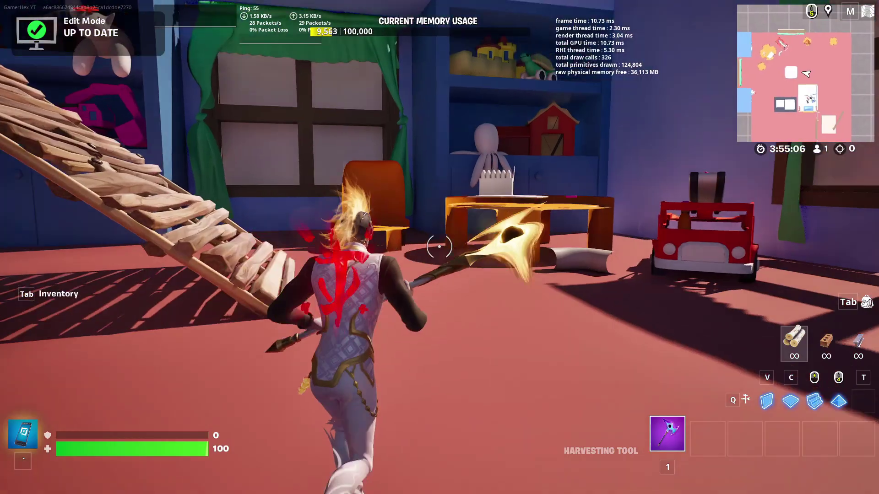
pyautogui.press('w')
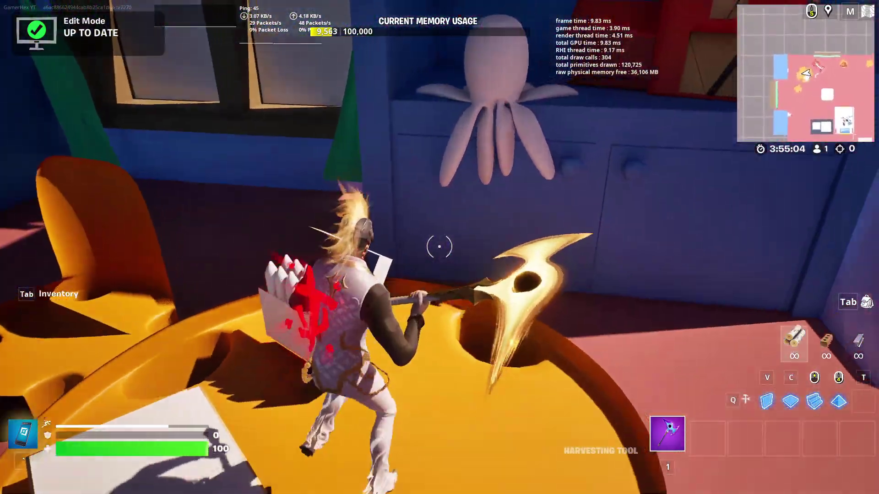
pyautogui.press('w')
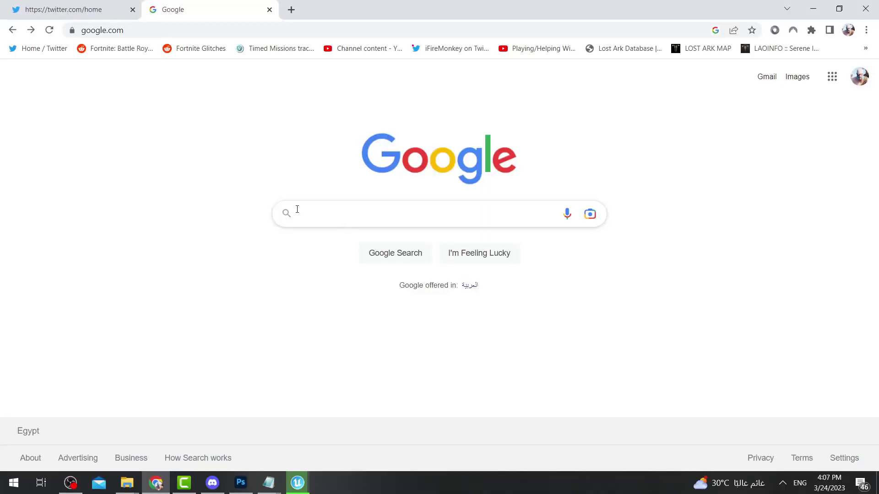
# - Search Google for "family guy sketchfab" and open Sketchfab's Family-guy 3D models page
pyautogui.click(391, 204)
pyautogui.write('family')
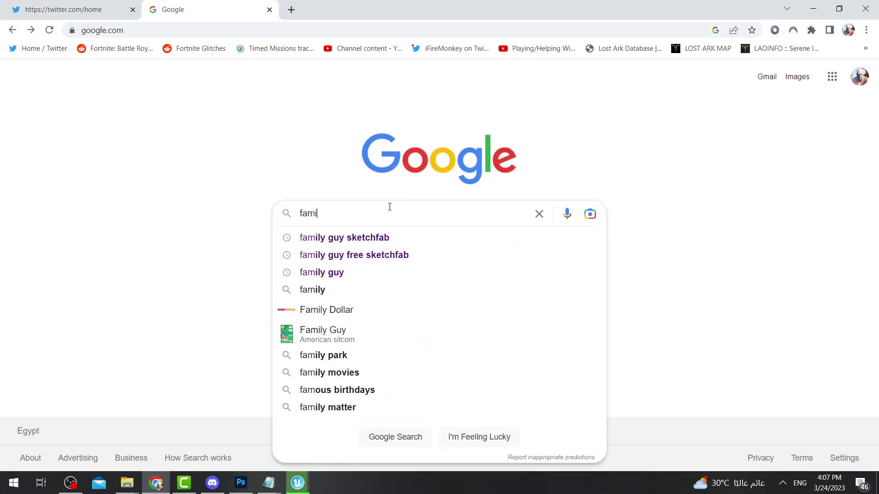
pyautogui.click(380, 238)
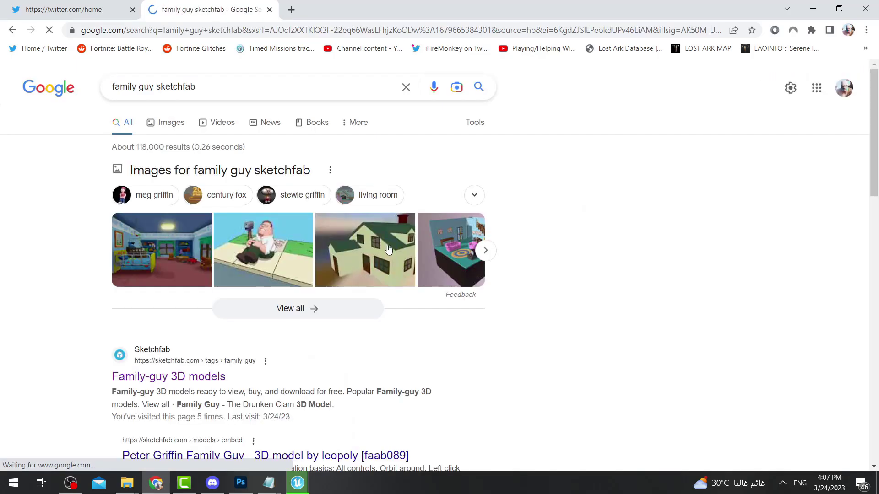
pyautogui.scroll(-1, 414, 292)
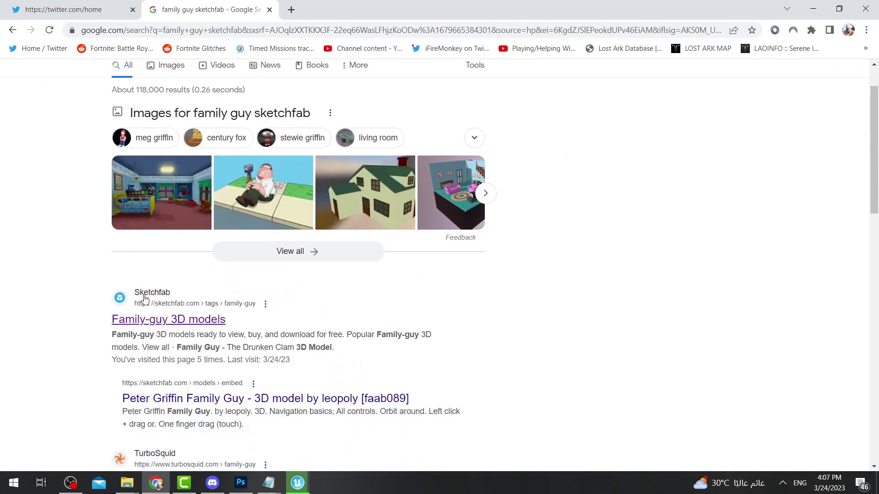
pyautogui.click(154, 322)
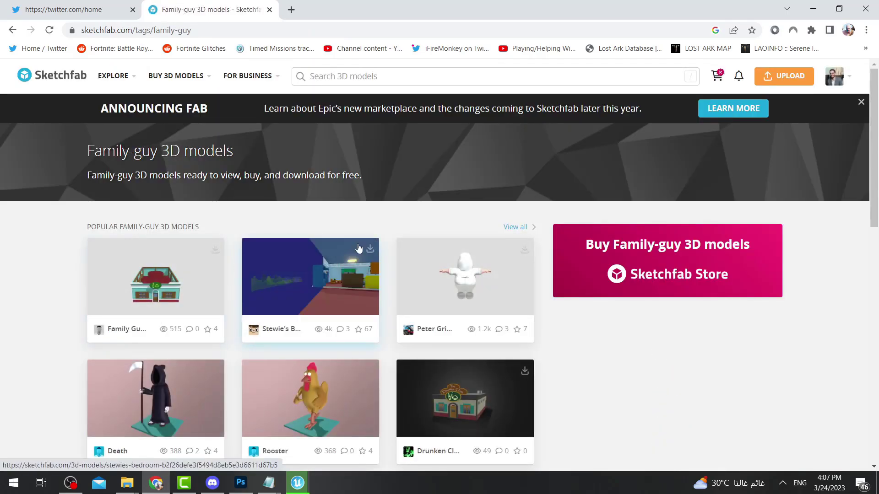
# - Download the free Stewie's Bedroom model in its original .blend format as stewies-bedroom.zip
pyautogui.scroll(-1, 526, 248)
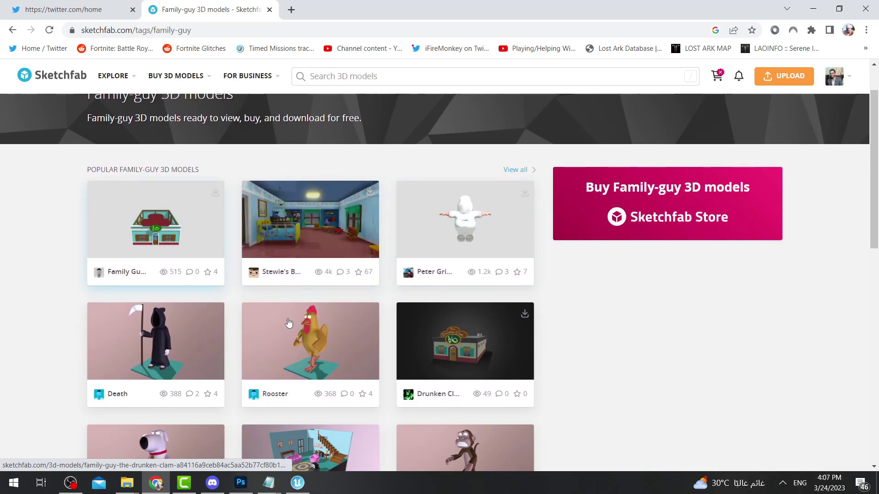
pyautogui.click(370, 191)
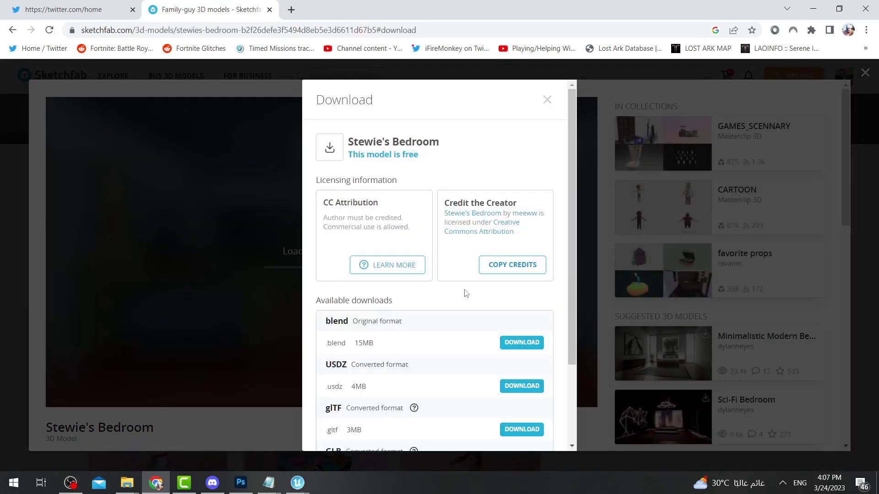
pyautogui.scroll(-1, 457, 298)
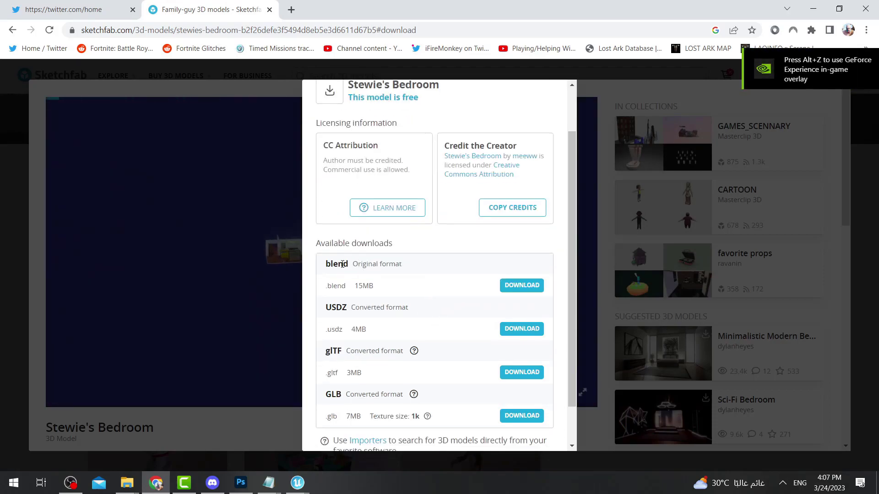
pyautogui.click(527, 285)
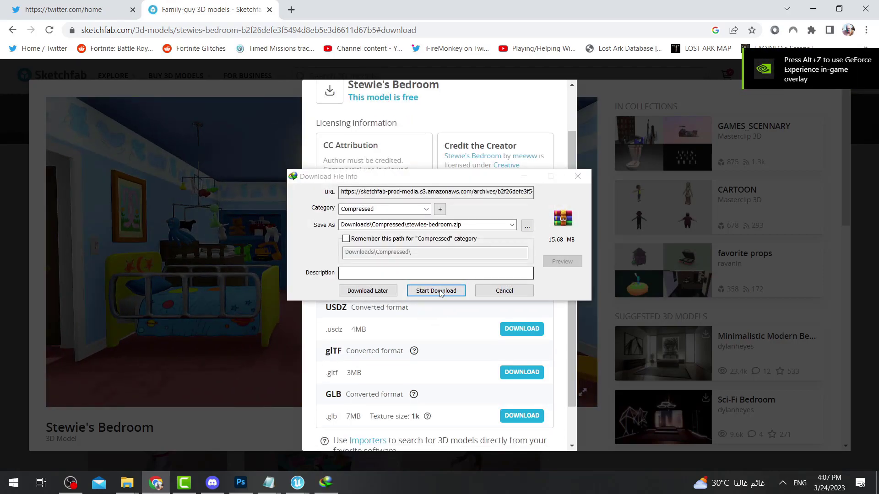
pyautogui.click(430, 292)
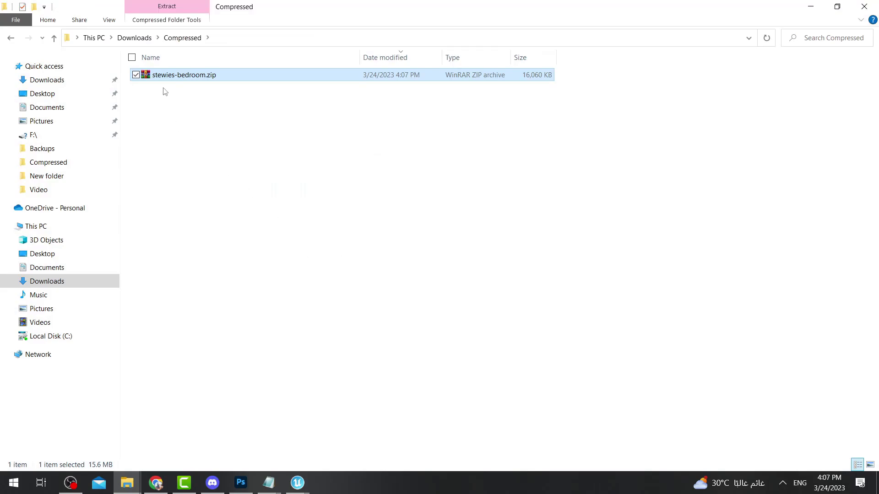
# - Extract stewies-bedroom.zip into its own folder and open stewiesRoom.blend from the source folder in Blender
pyautogui.rightClick(167, 78)
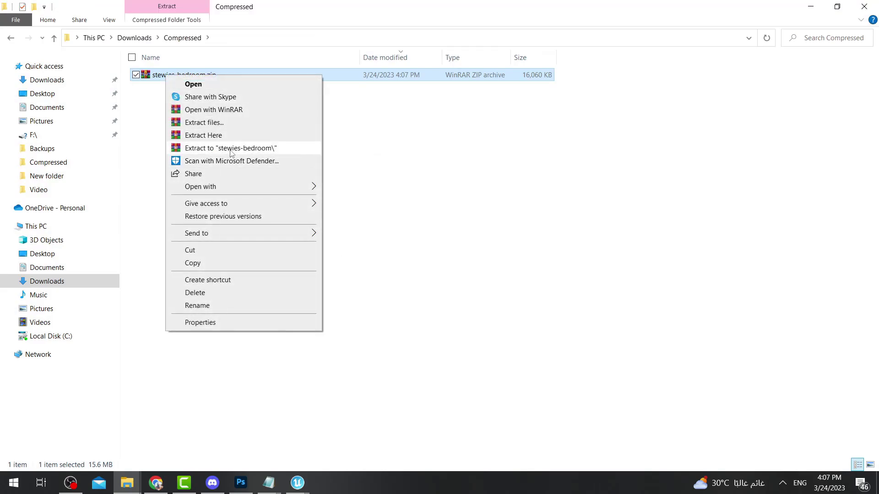
pyautogui.click(230, 149)
pyautogui.doubleClick(178, 87)
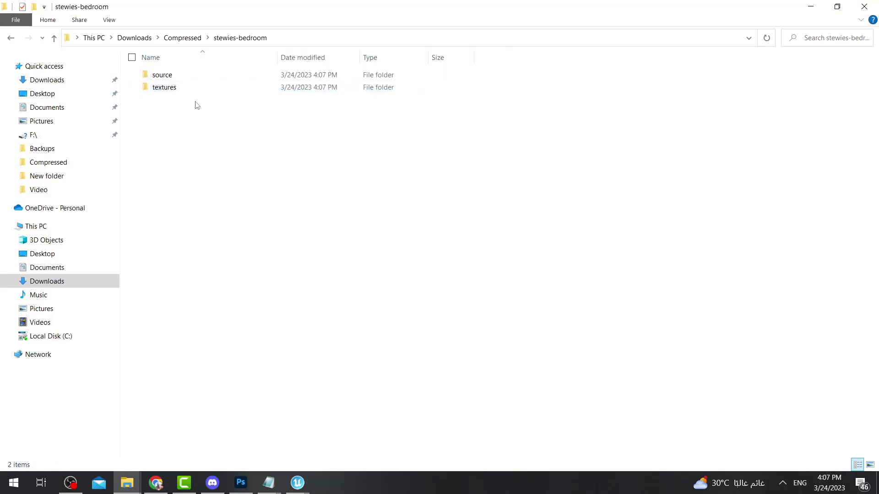
pyautogui.doubleClick(161, 75)
pyautogui.click(197, 79)
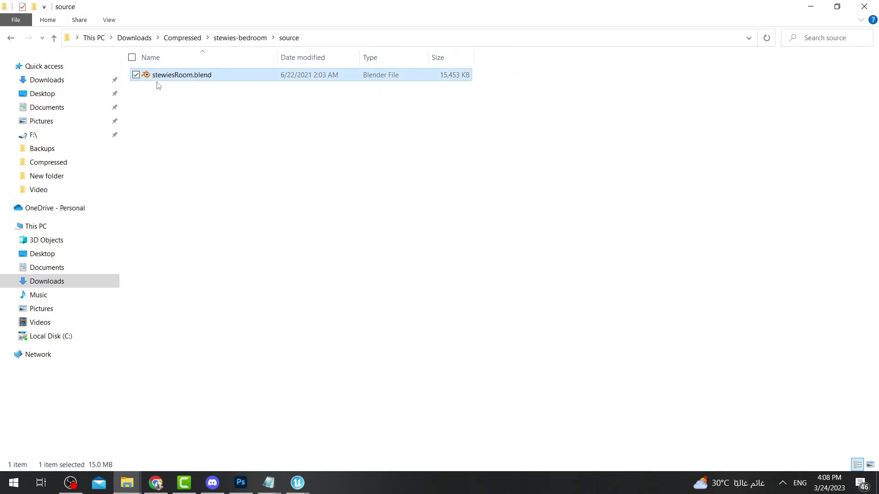
pyautogui.doubleClick(212, 77)
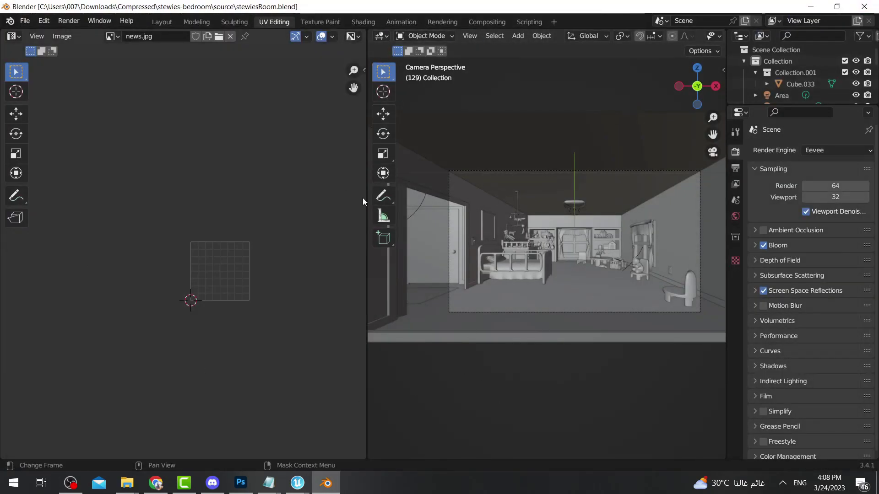
# - Enlarge the 3D viewport over the image editor, select the crib and leave the camera view
pyautogui.moveTo(366, 202); pyautogui.dragTo(2, 245)
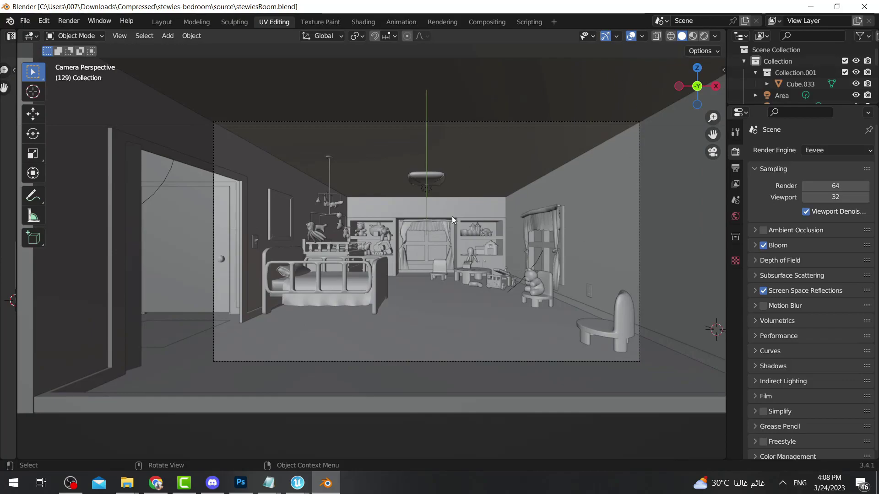
pyautogui.click(314, 273)
pyautogui.click(313, 276)
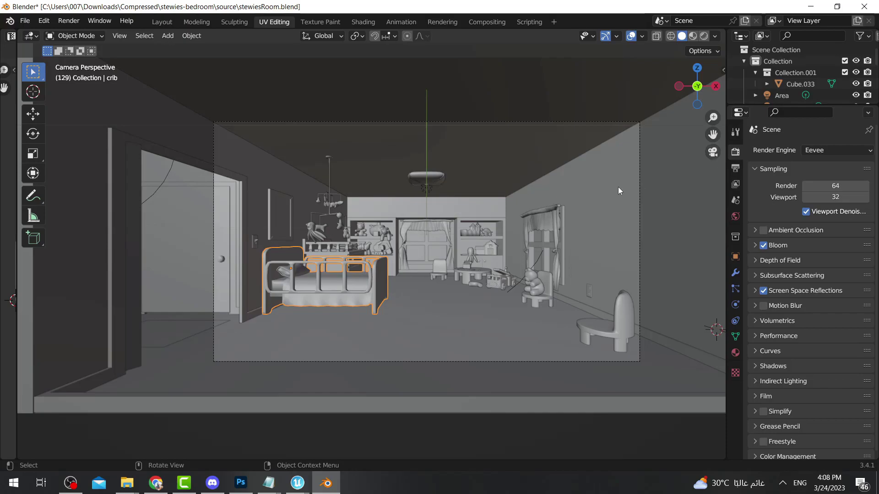
pyautogui.click(711, 154)
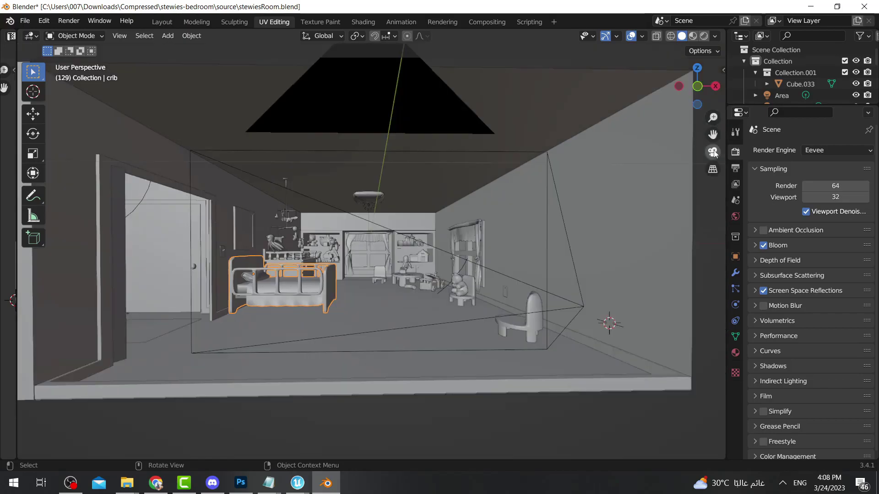
# - Delete the rectangular panel that covers the window opening on the outside of the room's side wall
pyautogui.scroll(-7, 624, 235)
pyautogui.moveTo(580, 280); pyautogui.dragTo(599, 348, button='middle')
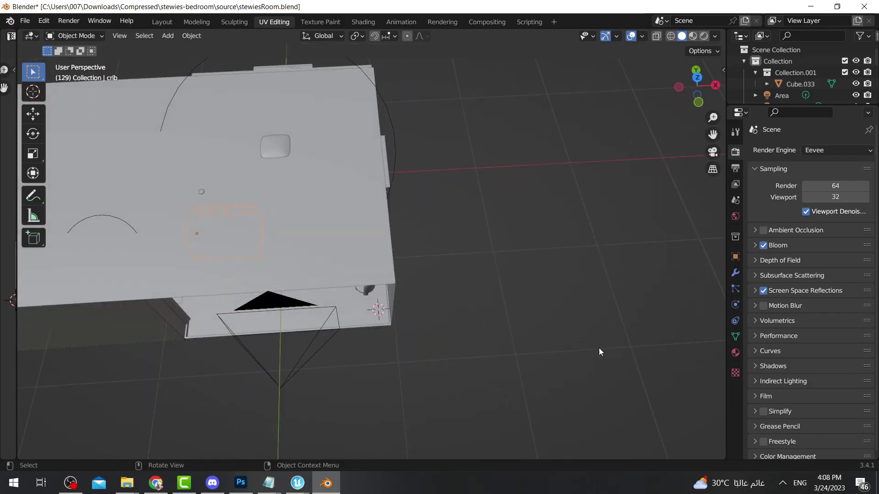
pyautogui.moveTo(213, 251); pyautogui.dragTo(506, 247, button='middle')
pyautogui.click(459, 254)
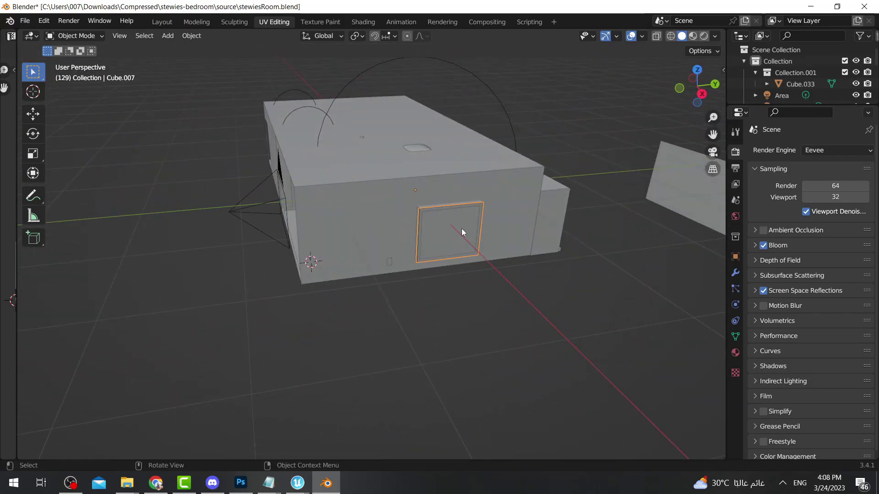
pyautogui.press('Delete')
# - Delete the two upper panes and one lower pane from the window at the back of the room
pyautogui.moveTo(462, 283); pyautogui.dragTo(269, 303, button='middle')
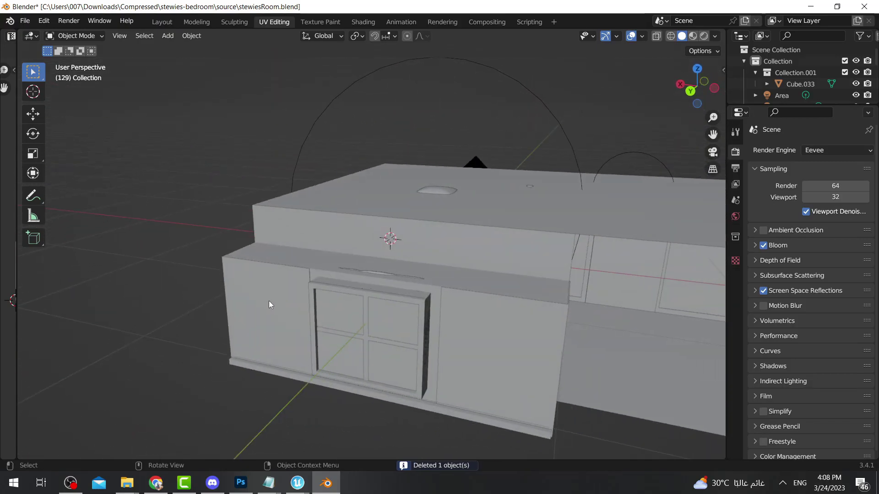
pyautogui.click(348, 324)
pyautogui.press('Delete')
pyautogui.click(390, 323)
pyautogui.press('Delete')
pyautogui.click(395, 360)
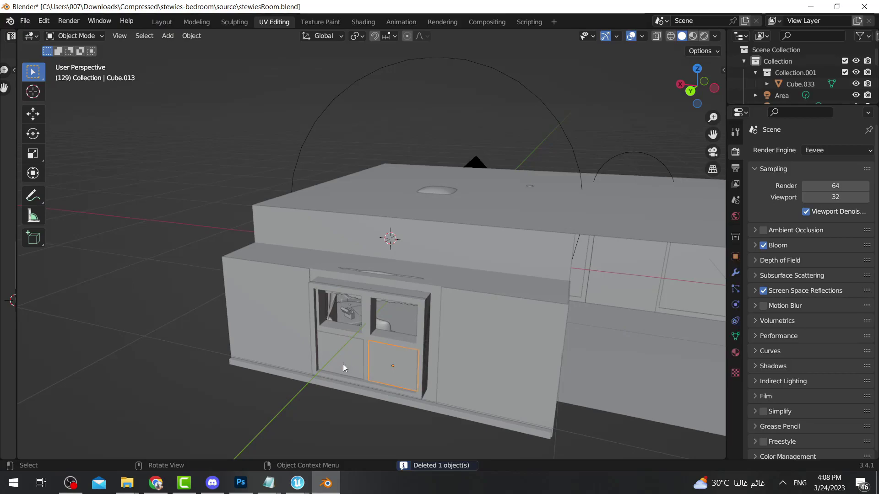
pyautogui.press('Delete')
pyautogui.moveTo(279, 287); pyautogui.dragTo(423, 249, button='middle')
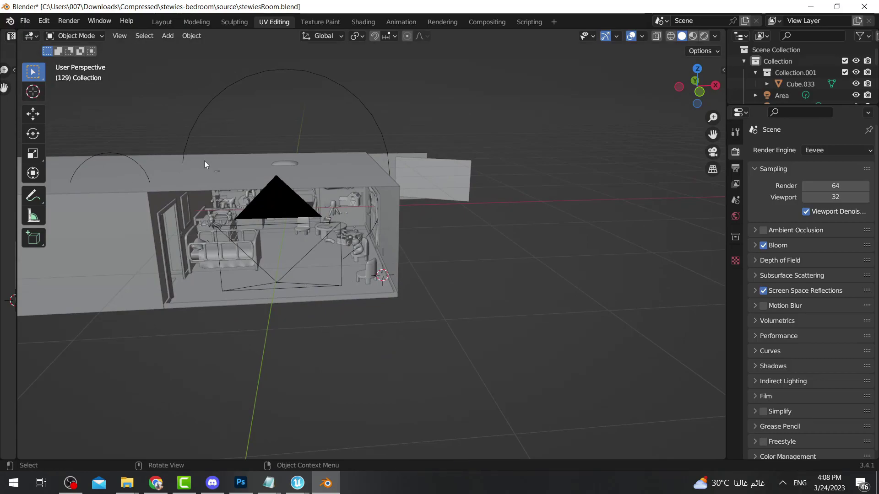
pyautogui.keyDown('ctrl'); pyautogui.click(290, 242); pyautogui.keyUp('ctrl')
pyautogui.press('Delete')
# - Export the scene as an FBX file named stewiesRoomNormal.fbx to the Desktop
pyautogui.click(22, 21)
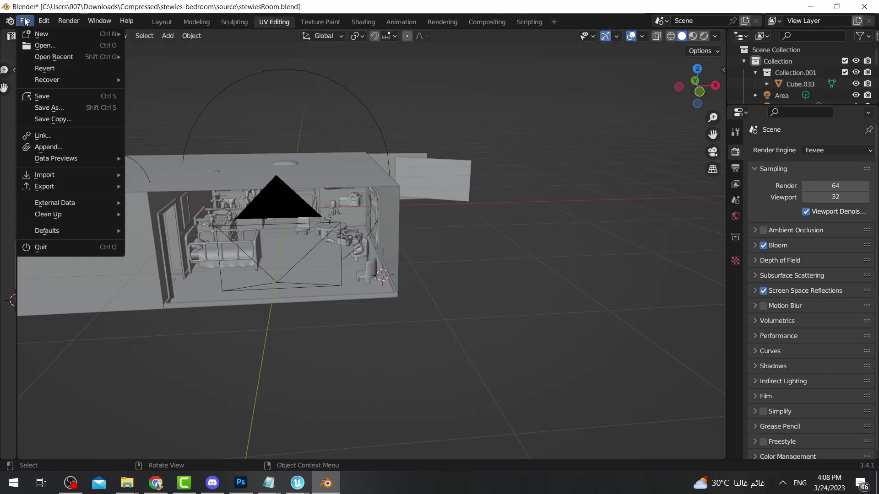
pyautogui.moveTo(89, 197)
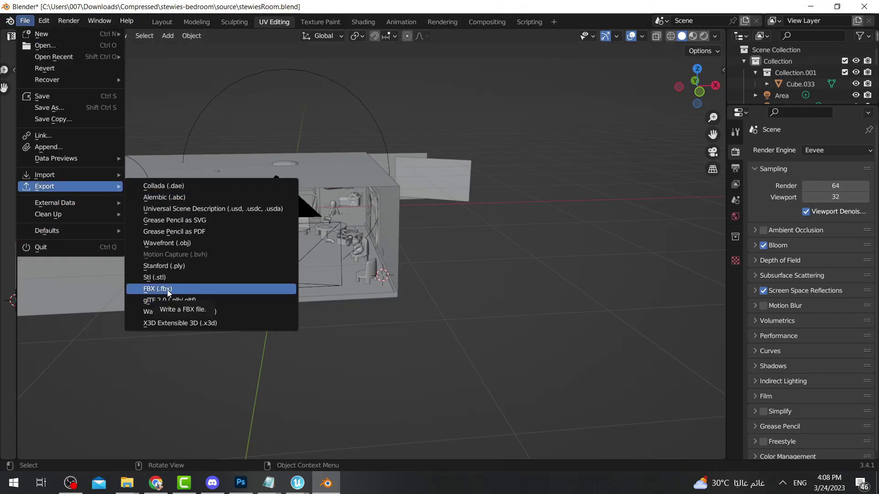
pyautogui.click(167, 289)
pyautogui.click(180, 158)
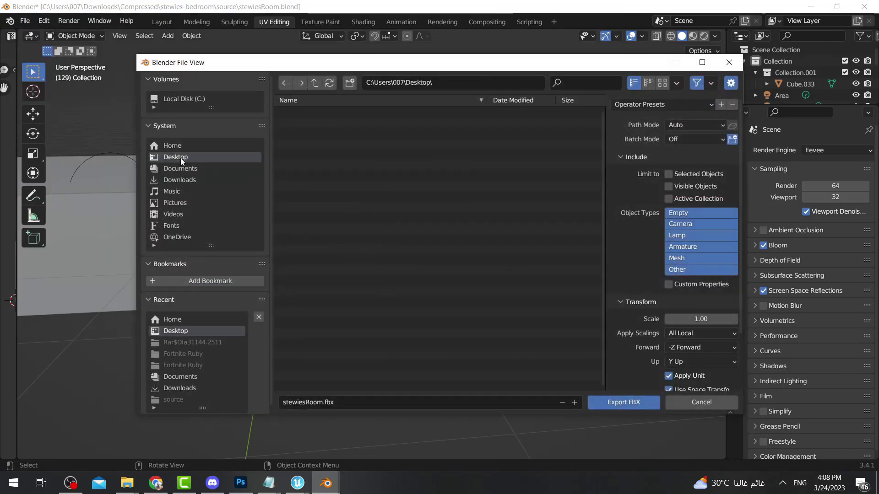
pyautogui.click(324, 402)
pyautogui.click(325, 402)
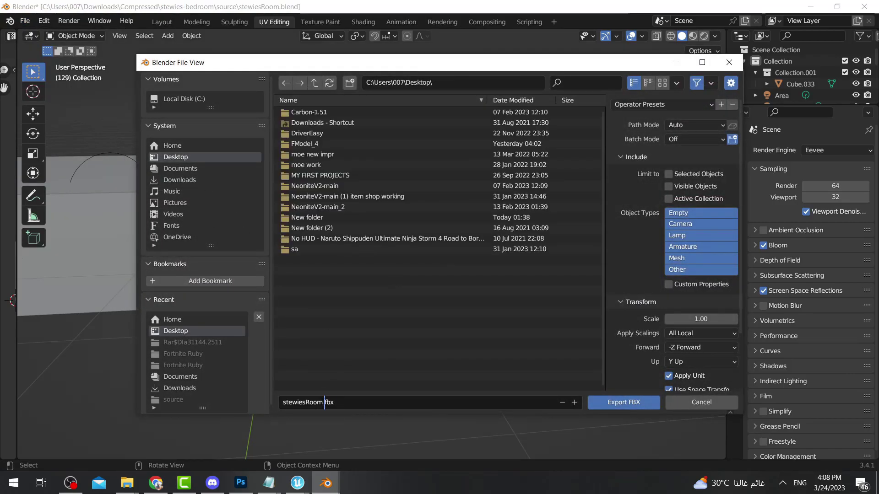
pyautogui.moveTo(324, 403); pyautogui.dragTo(261, 405)
pyautogui.click(323, 402)
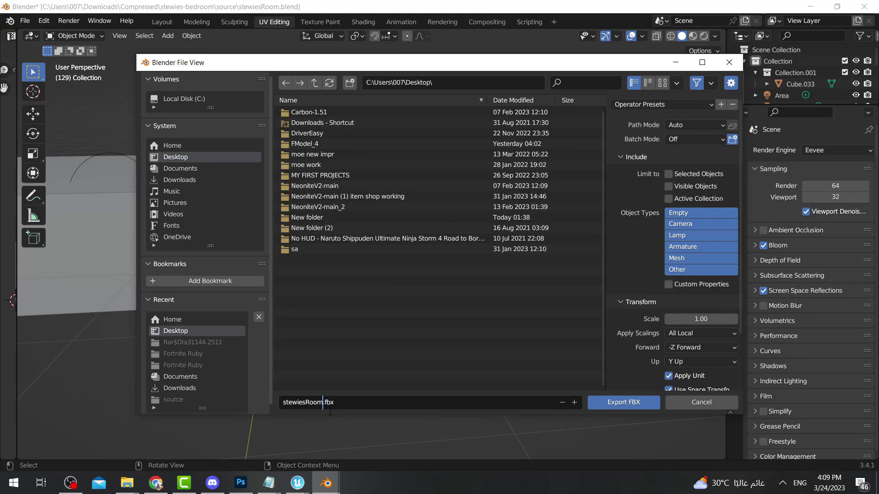
pyautogui.click(616, 402)
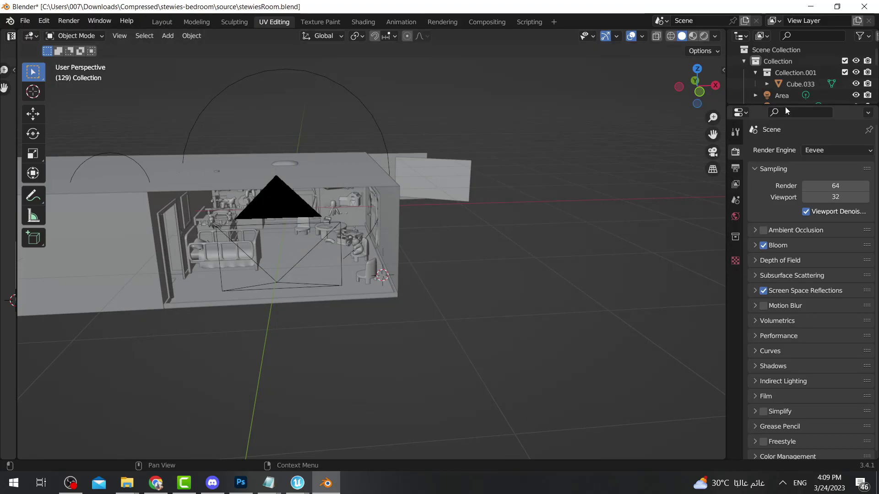
# - Expand the outliner's object list and toggle Cube.033's visibility to identify it in the room
pyautogui.moveTo(787, 105); pyautogui.dragTo(786, 447)
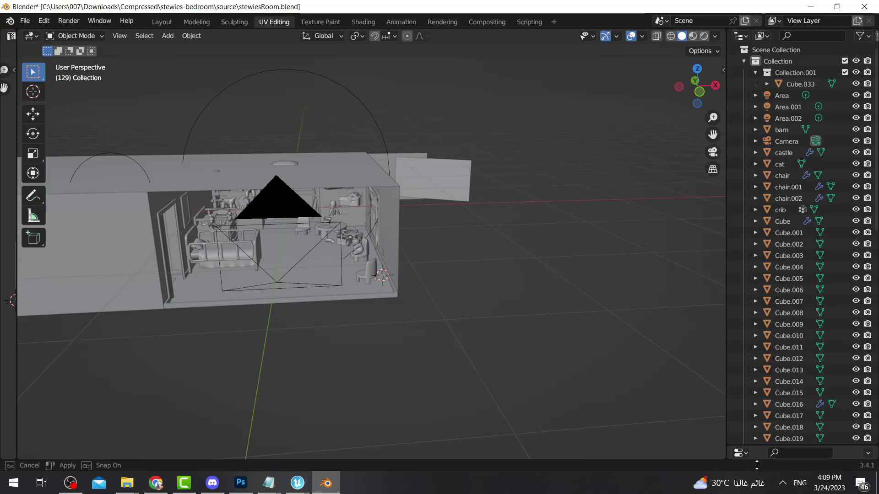
pyautogui.click(794, 81)
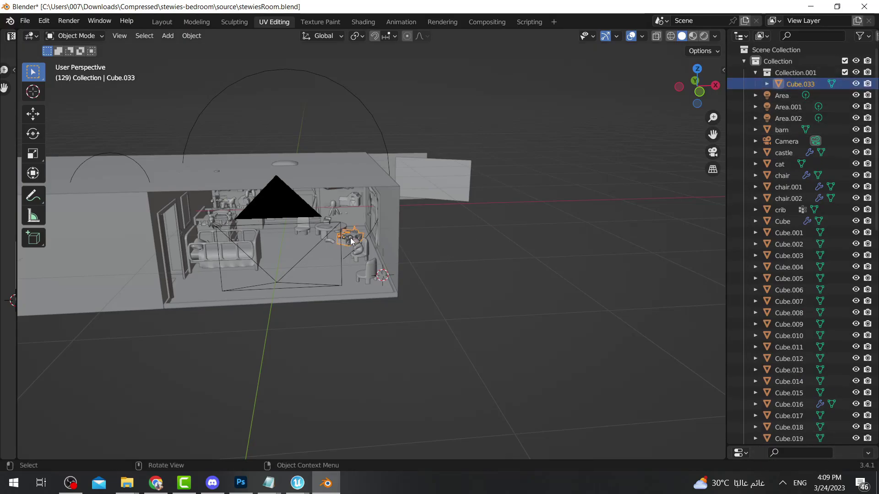
pyautogui.click(855, 84)
pyautogui.click(855, 84)
pyautogui.click(855, 85)
pyautogui.click(855, 84)
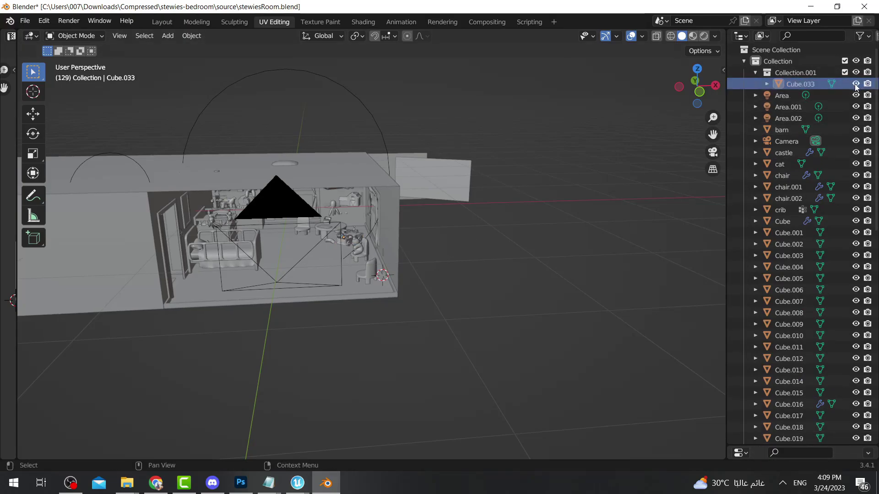
# - Select every object in the scene and join the meshes into a single object
pyautogui.scroll(-15, 817, 98)
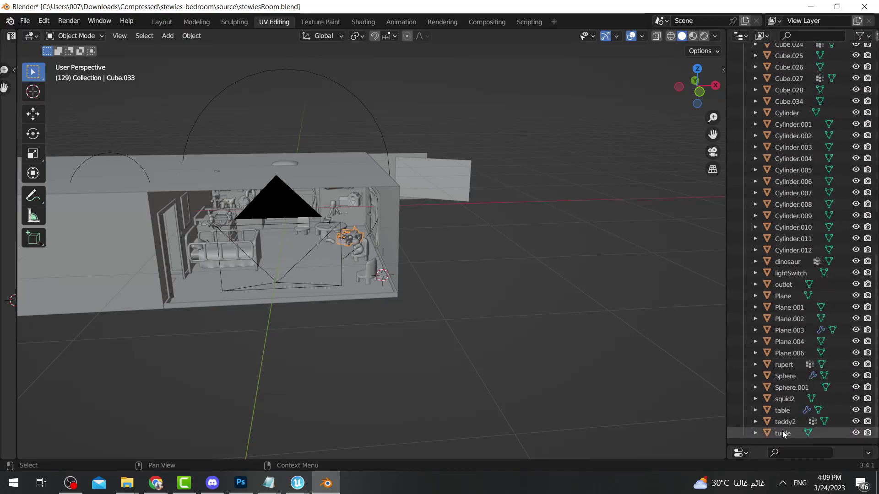
pyautogui.press('a')
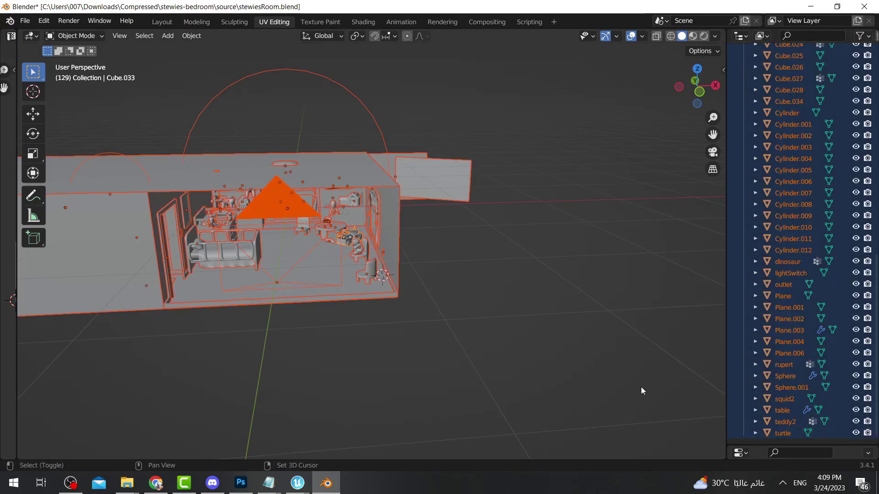
pyautogui.click(191, 36)
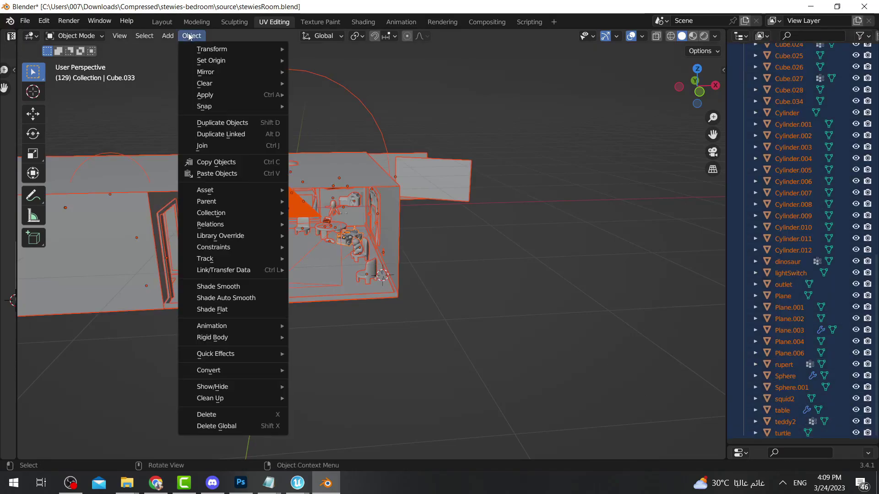
pyautogui.click(211, 147)
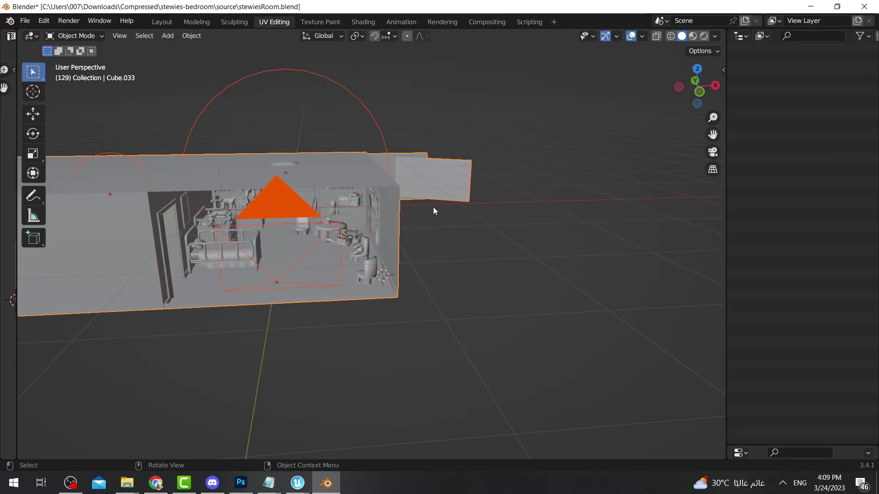
# - Export the joined room as an FBX file named stewiesRoomcombined.fbx to the Desktop
pyautogui.click(25, 21)
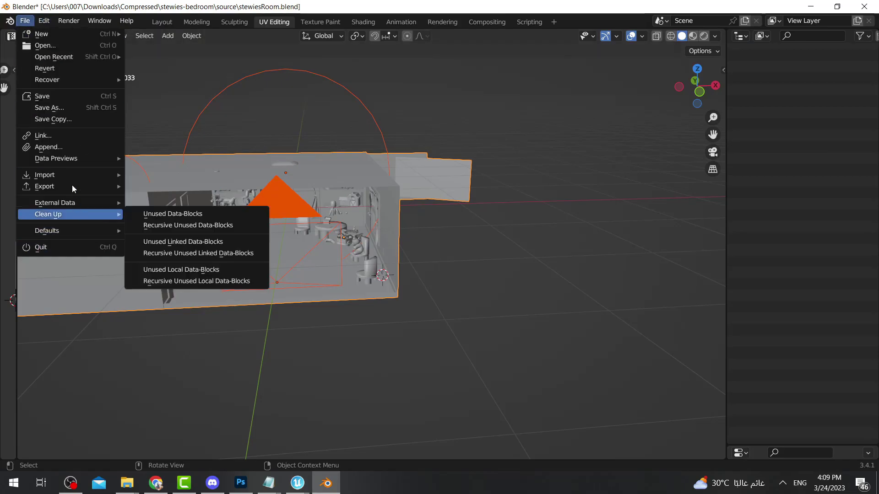
pyautogui.moveTo(69, 187)
pyautogui.click(183, 287)
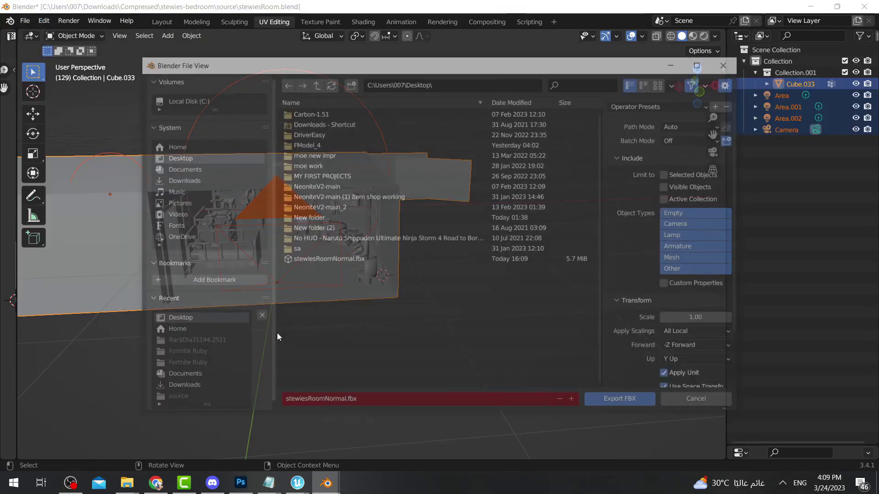
pyautogui.moveTo(344, 403); pyautogui.dragTo(324, 403)
pyautogui.write('combined')
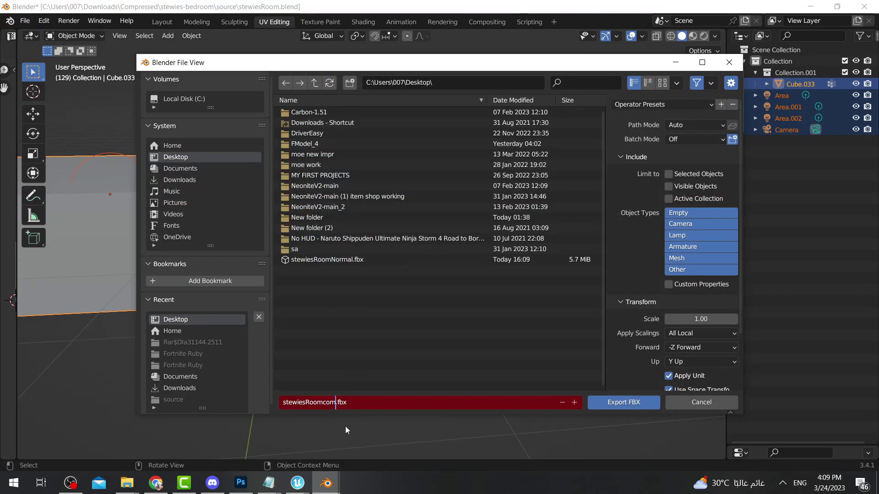
pyautogui.click(625, 405)
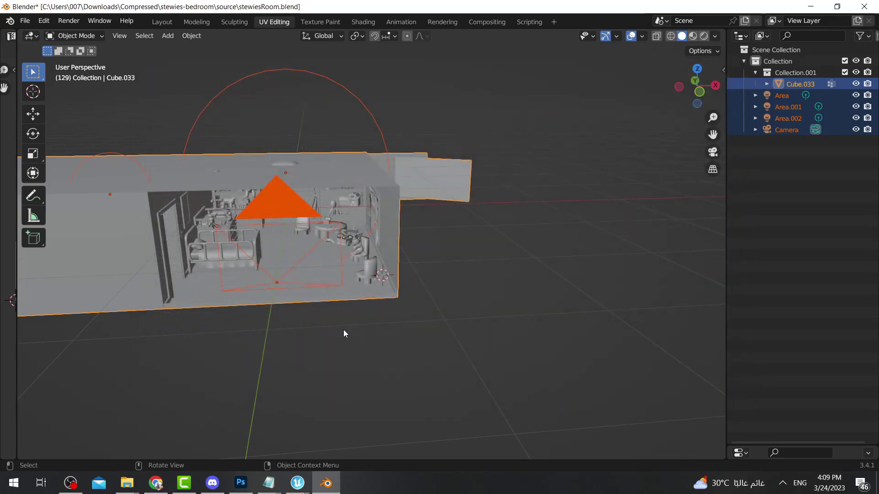
# - Switch to Unreal Editor for Fortnite, dismiss the news window and create a project from the Blank island template
pyautogui.moveTo(296, 484)
pyautogui.click(325, 416)
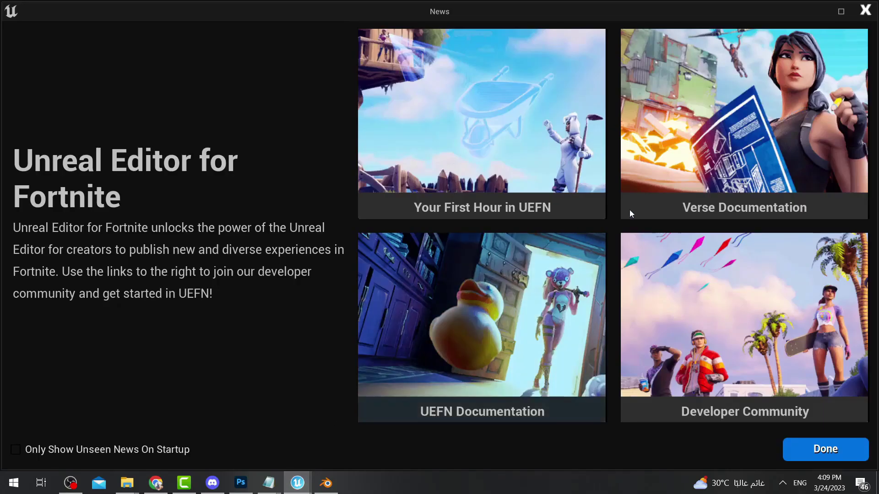
pyautogui.click(867, 11)
pyautogui.click(204, 180)
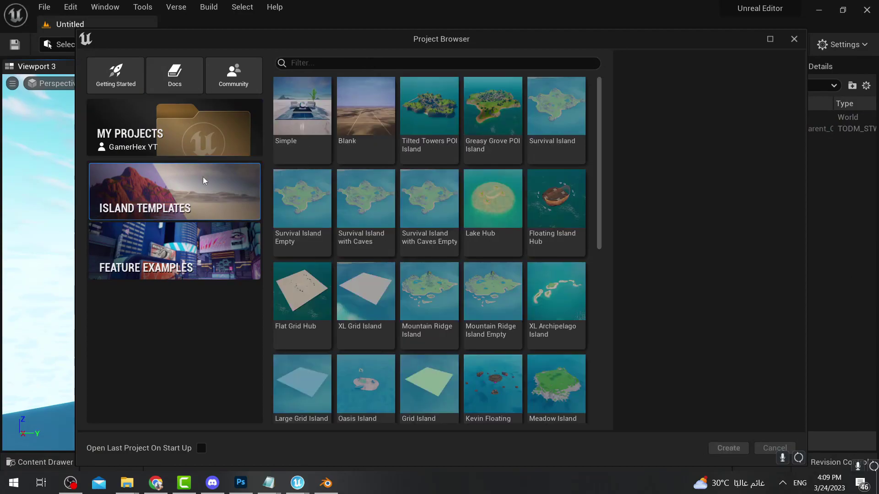
pyautogui.click(361, 104)
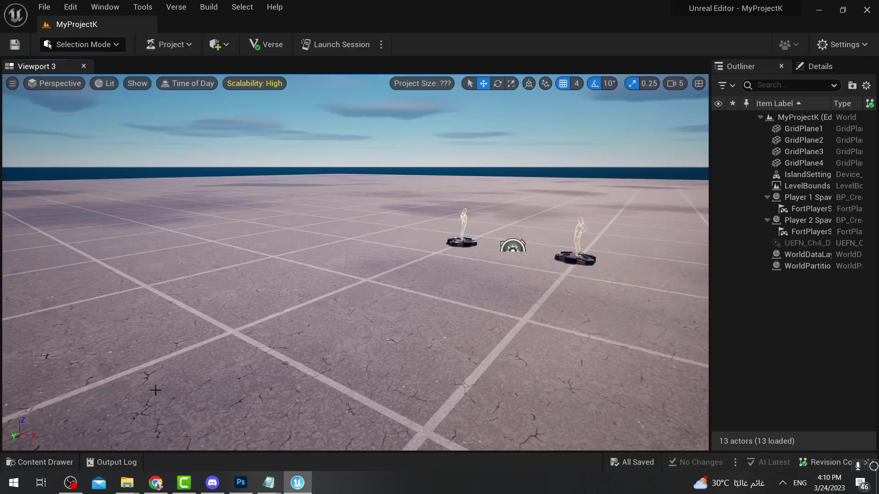
# - Create a folder named normal in the MyProjectK content
pyautogui.click(51, 463)
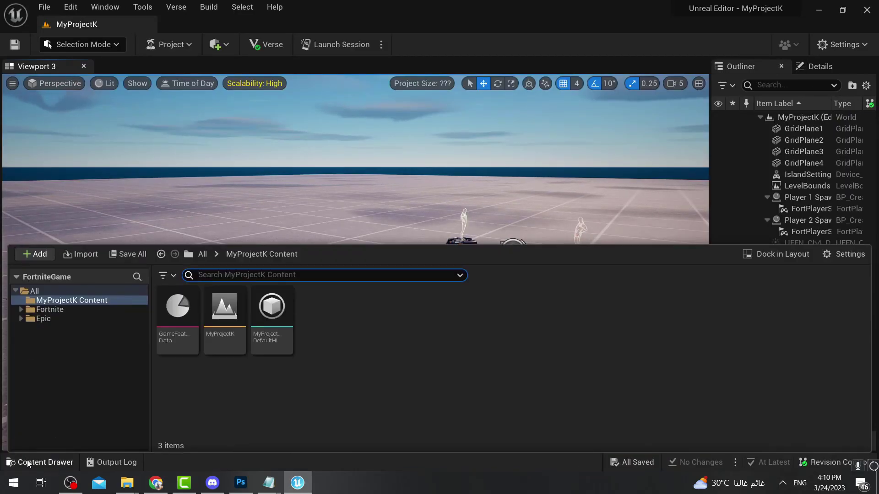
pyautogui.click(335, 374)
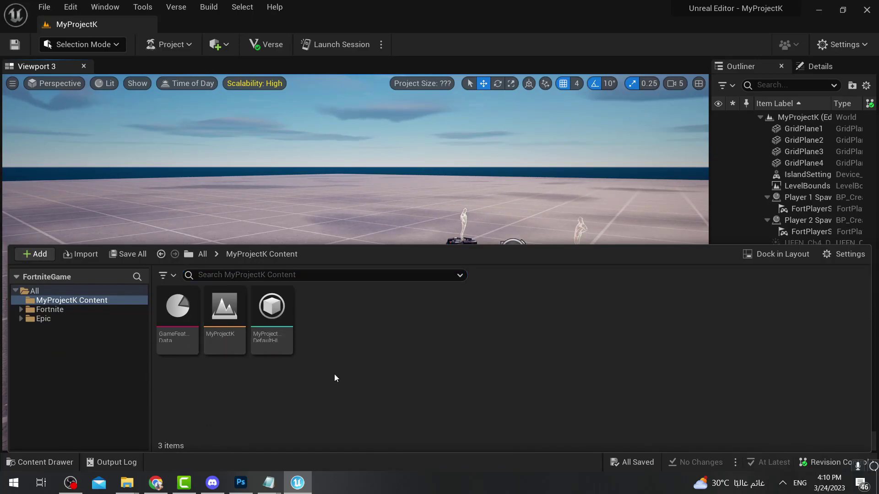
pyautogui.rightClick(334, 322)
pyautogui.click(389, 118)
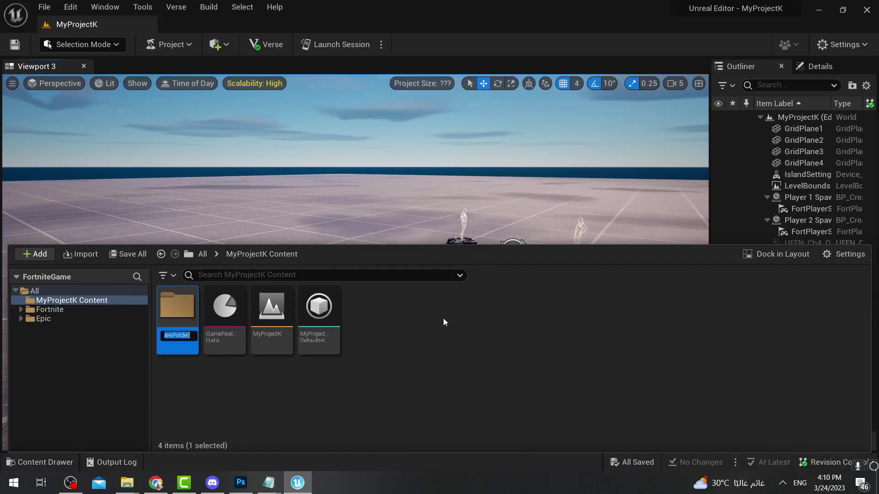
pyautogui.write('sin')
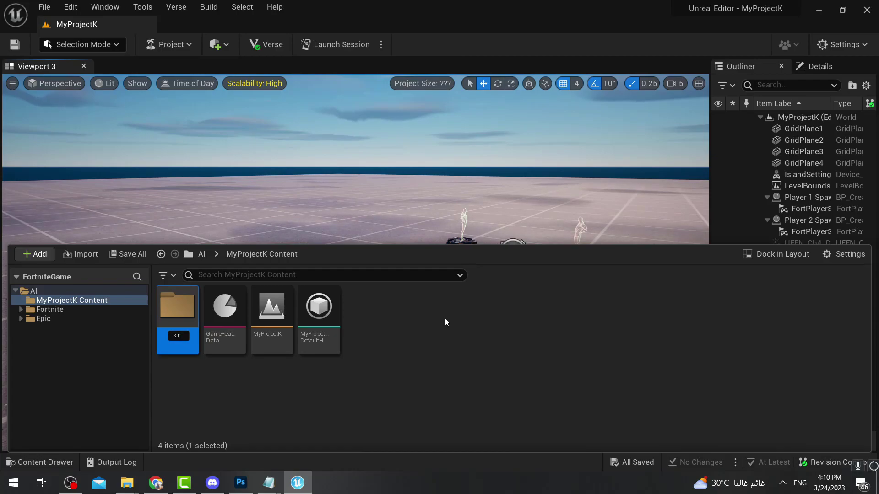
pyautogui.press('BackSpace')
pyautogui.press('BackSpace')
pyautogui.press('BackSpace')
pyautogui.write('normal')
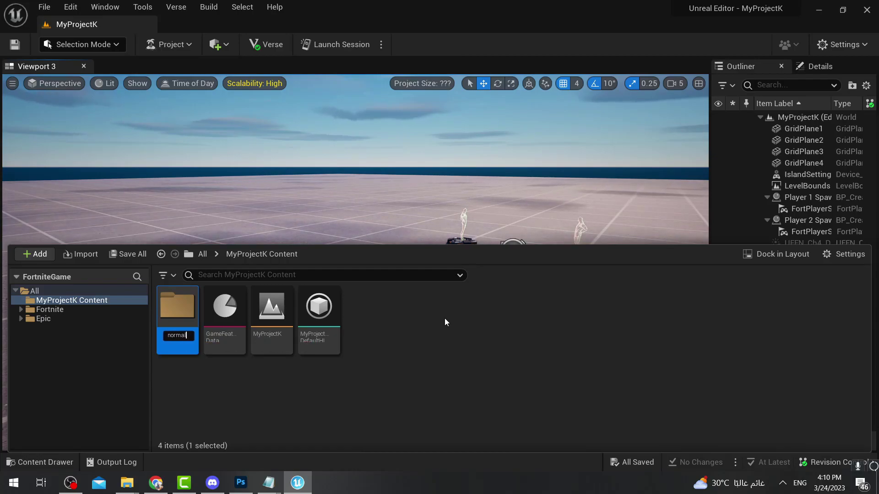
pyautogui.press('Return')
# - Create a second folder named combined in the MyProjectK content
pyautogui.rightClick(475, 340)
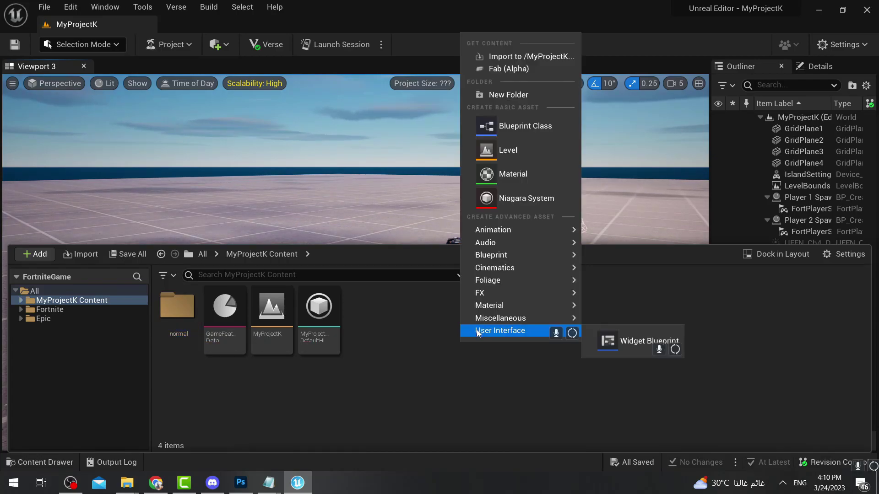
pyautogui.click(522, 101)
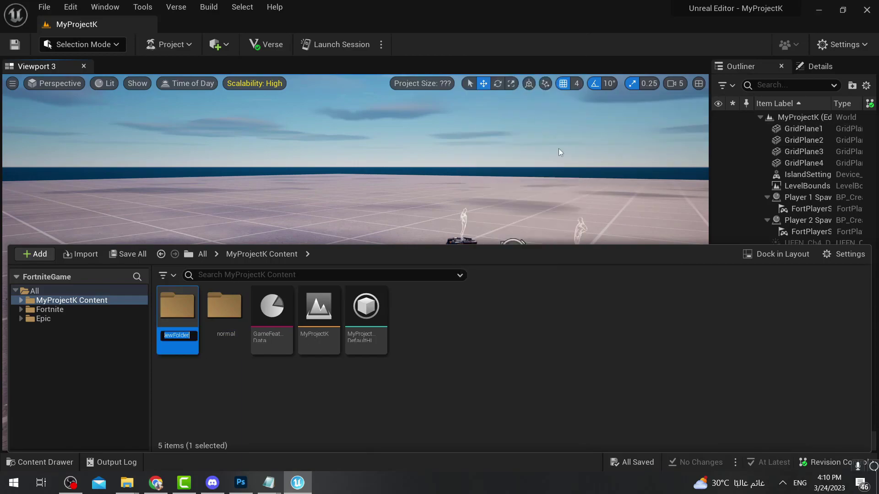
pyautogui.write('combined')
pyautogui.press('Return')
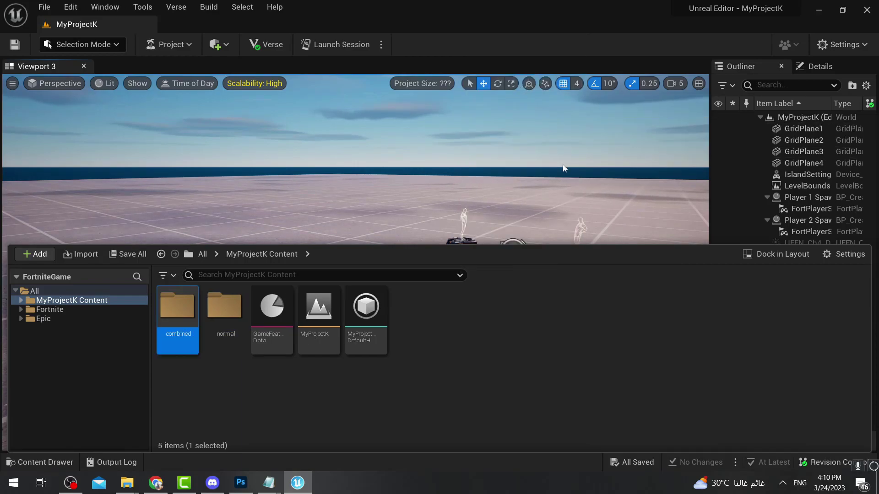
# - Import stewiesRoomNormal.fbx from the Desktop into the normal folder
pyautogui.click(224, 305)
pyautogui.doubleClick(223, 306)
pyautogui.press('super+d')
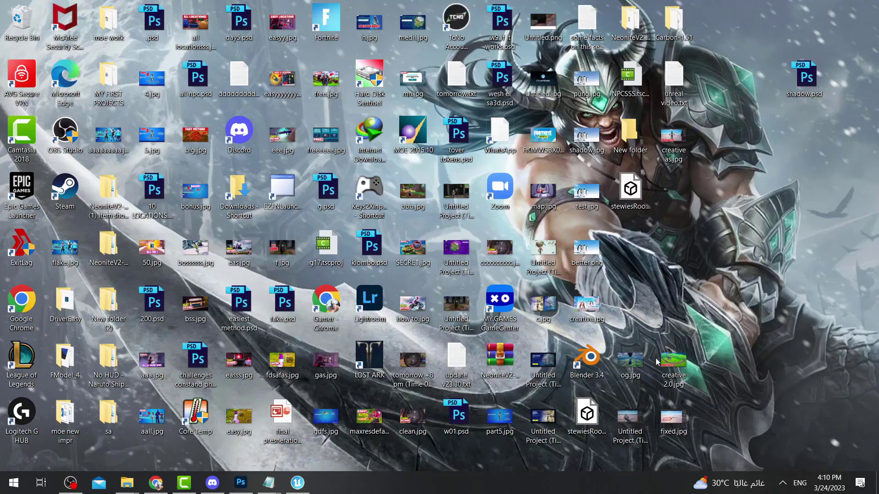
pyautogui.moveTo(586, 414); pyautogui.dragTo(362, 365)
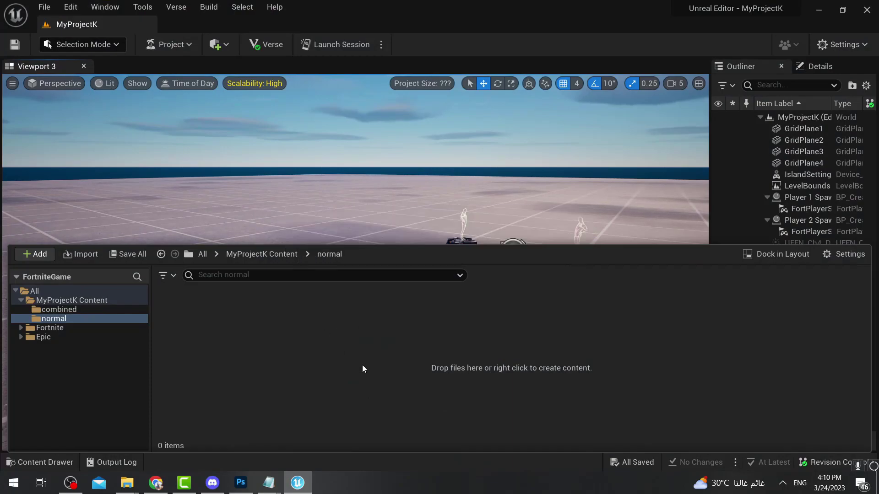
pyautogui.click(455, 458)
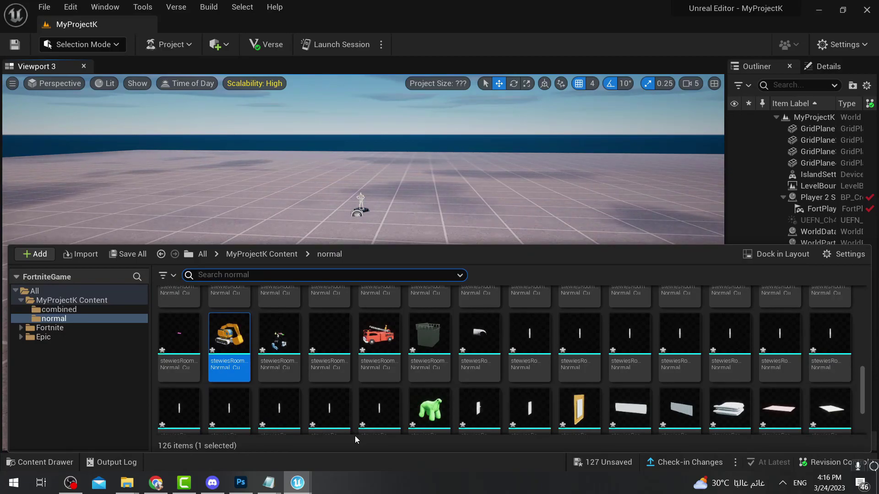
# - Place the imported yellow excavator mesh from the normal folder on the island floor
pyautogui.scroll(-4, 474, 357)
pyautogui.scroll(3, 556, 363)
pyautogui.moveTo(293, 332); pyautogui.dragTo(393, 168)
pyautogui.moveTo(388, 277); pyautogui.dragTo(389, 277)
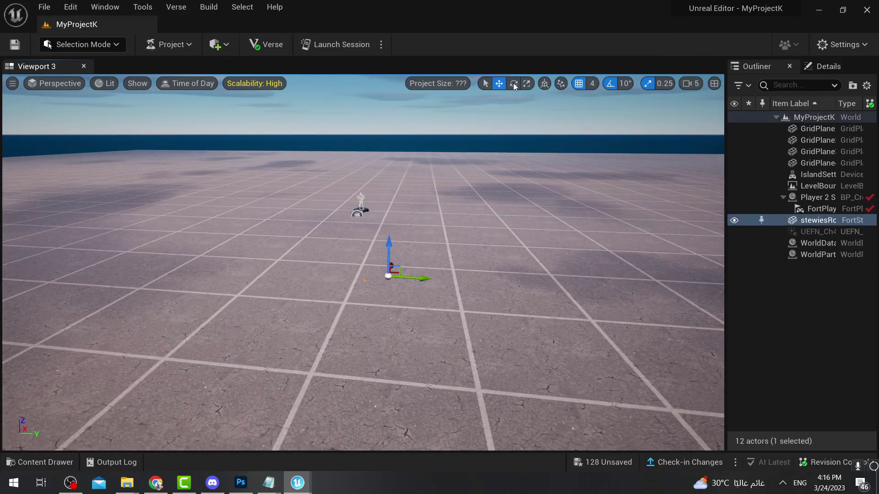
# - Set the placed excavator's scale to 10 on the X, Y and Z axes
pyautogui.click(833, 68)
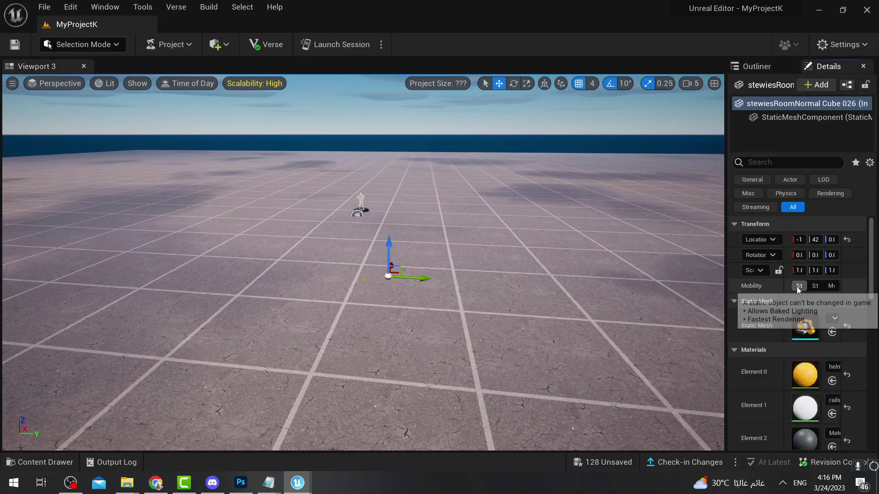
pyautogui.write('10')
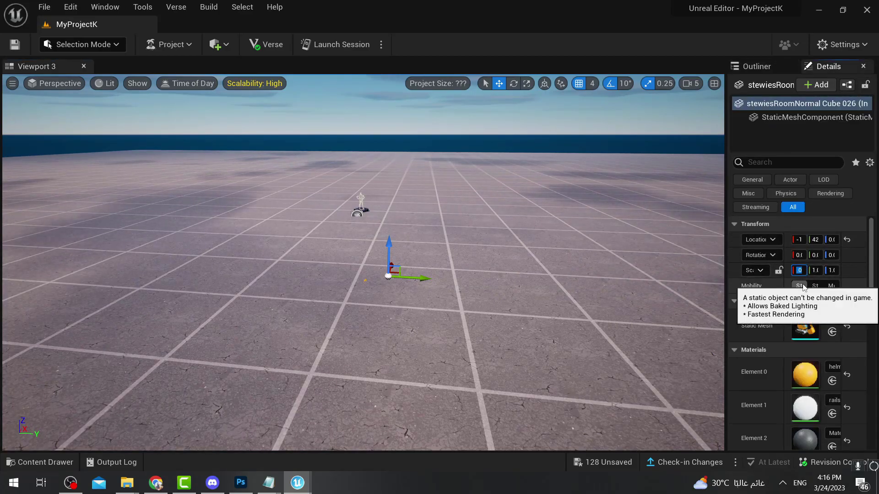
pyautogui.write('10')
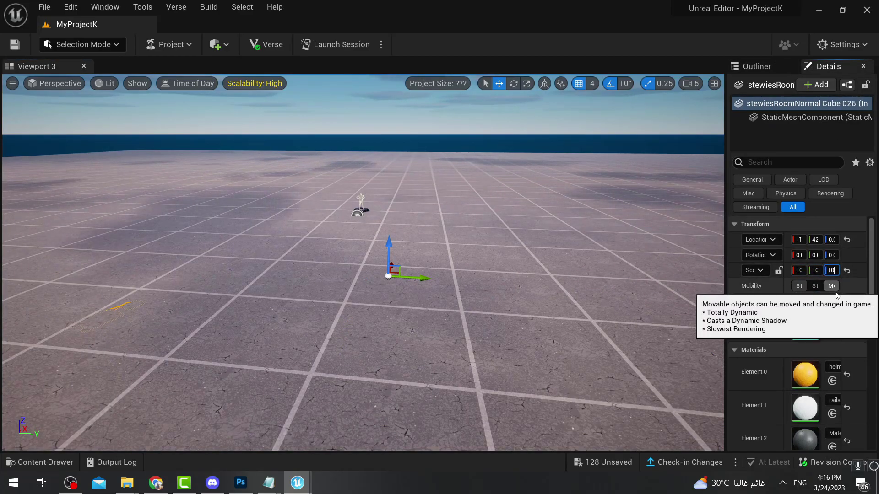
# - Raise the placed excavator above the island floor to a Z location of about 240
pyautogui.moveTo(377, 308); pyautogui.dragTo(355, 295, button='right')
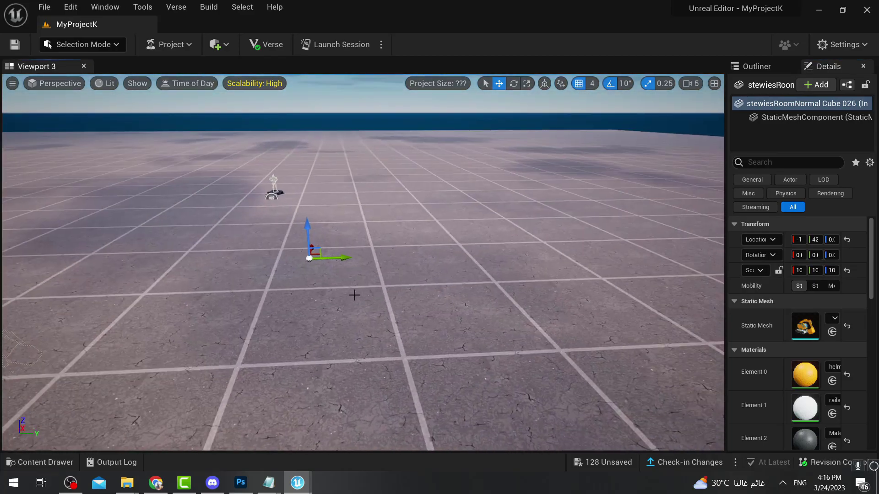
pyautogui.moveTo(348, 228); pyautogui.dragTo(311, 238, button='right')
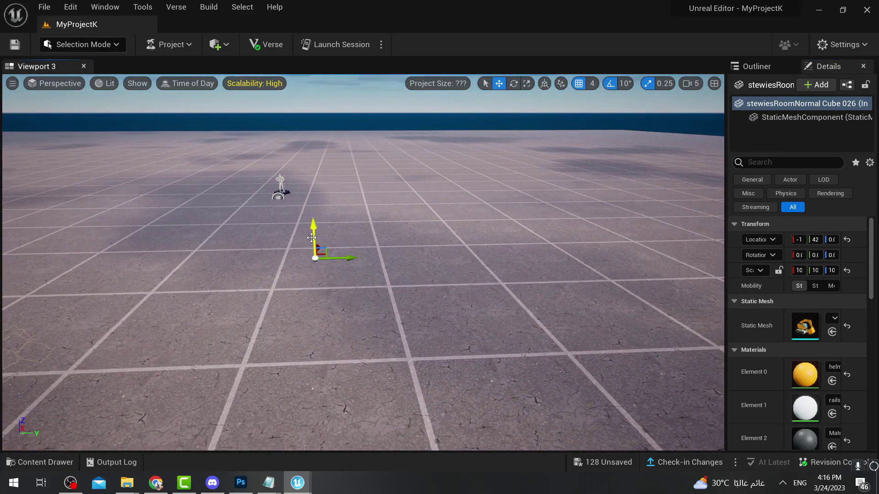
pyautogui.moveTo(317, 164); pyautogui.dragTo(256, 164, button='right')
pyautogui.moveTo(548, 158); pyautogui.dragTo(546, 192)
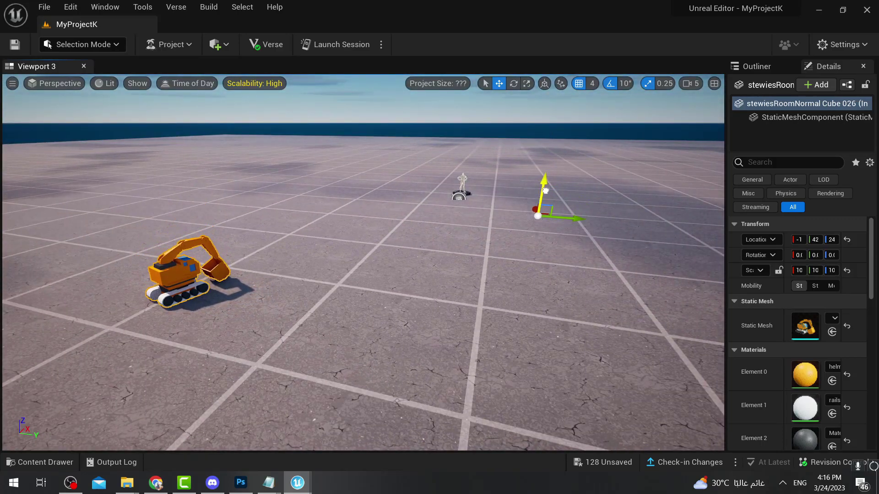
pyautogui.moveTo(545, 190); pyautogui.dragTo(304, 222, button='right')
pyautogui.click(304, 221)
pyautogui.moveTo(418, 229); pyautogui.dragTo(568, 263, button='right')
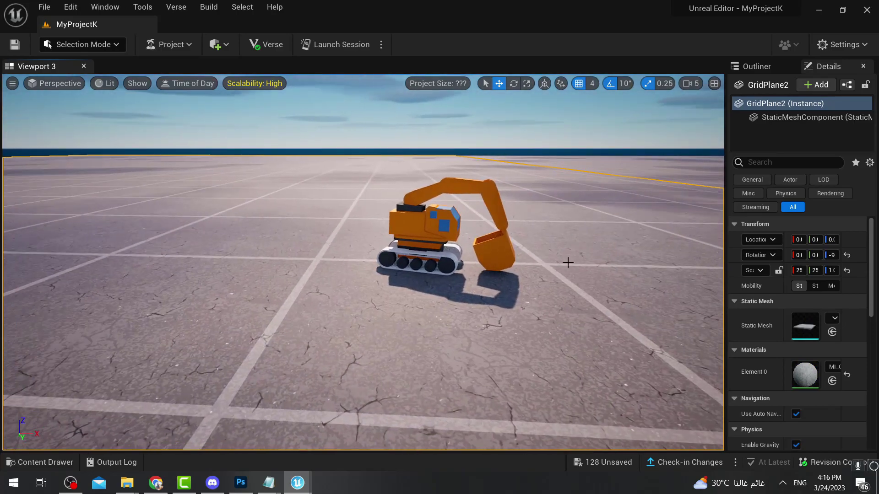
# - Select the excavator and widen the Details panel so its property fields are fully readable
pyautogui.click(439, 224)
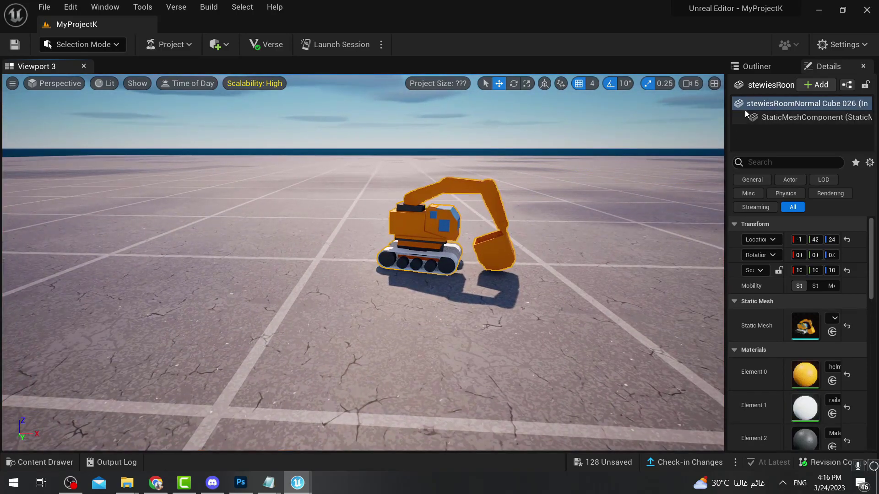
pyautogui.moveTo(727, 160); pyautogui.dragTo(679, 160)
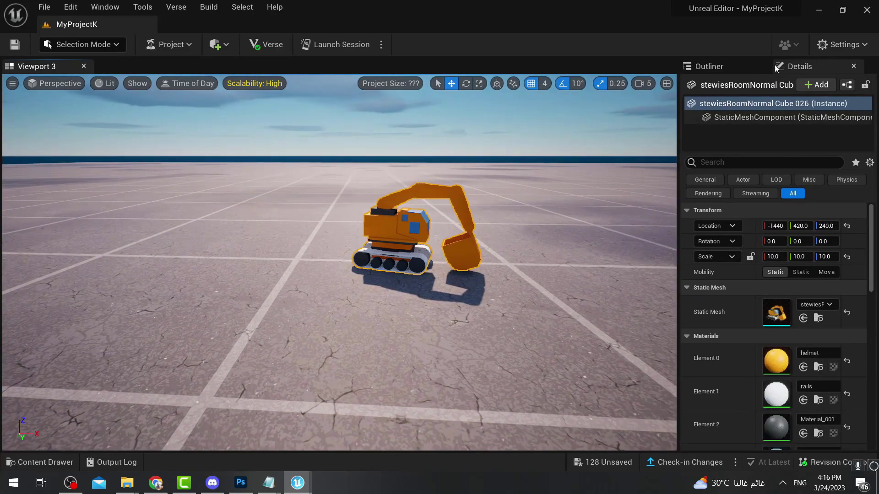
pyautogui.click(148, 7)
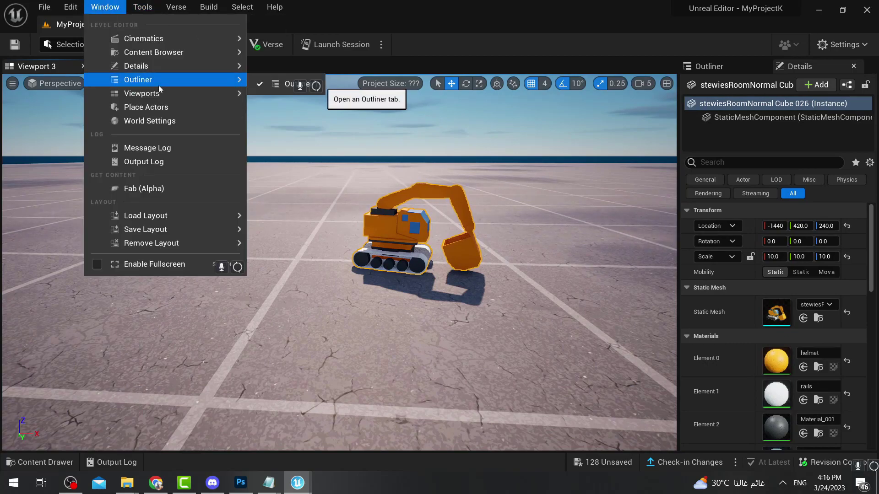
pyautogui.moveTo(193, 78)
pyautogui.moveTo(216, 67)
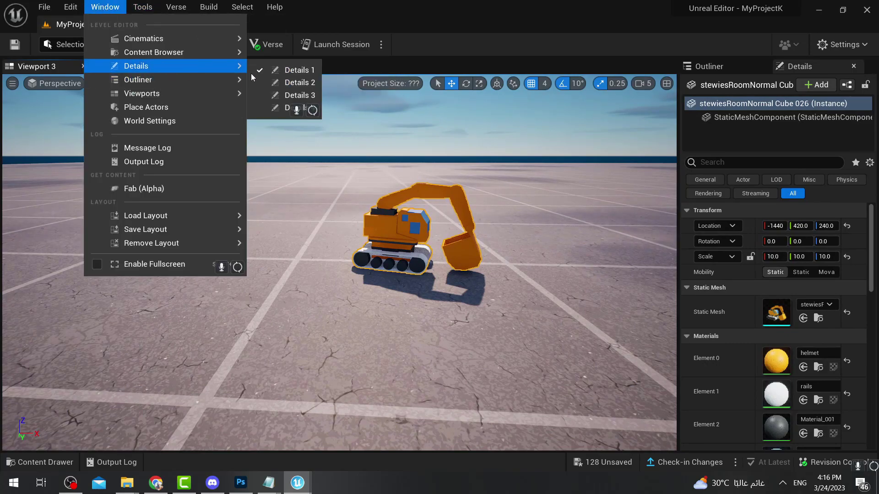
pyautogui.click(305, 72)
# - Change the color parameter of the excavator's helmet material to magenta (hex sRGB E72FB4) and apply it to the original material
pyautogui.scroll(-5, 783, 263)
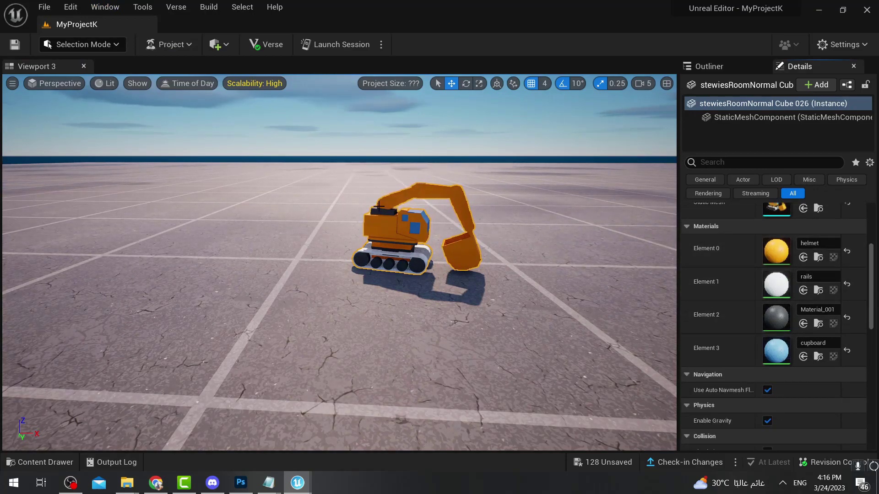
pyautogui.doubleClick(776, 253)
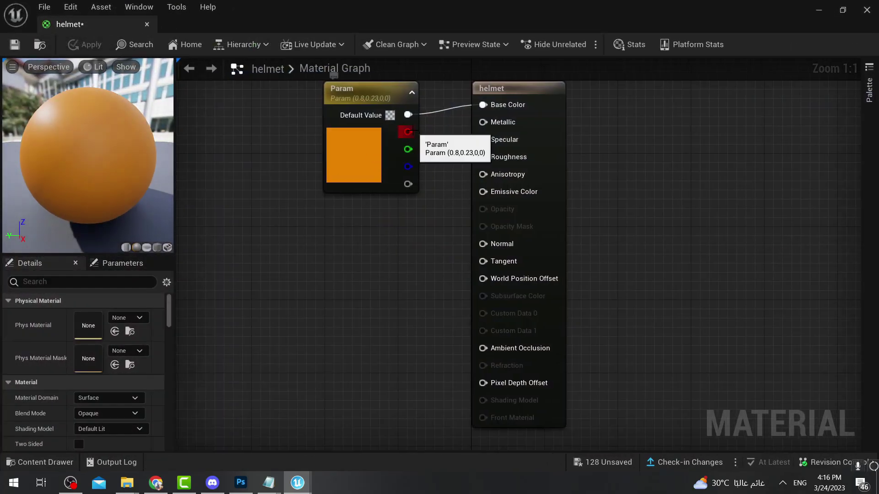
pyautogui.doubleClick(380, 145)
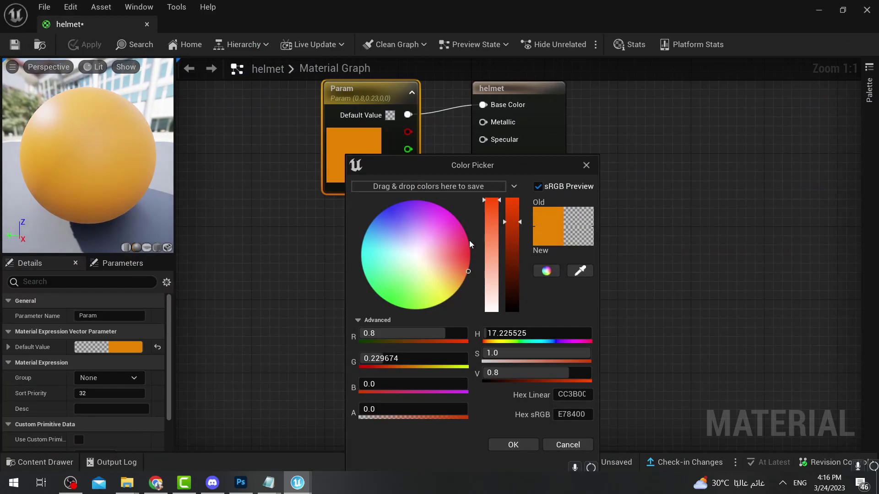
pyautogui.moveTo(470, 244); pyautogui.dragTo(460, 226)
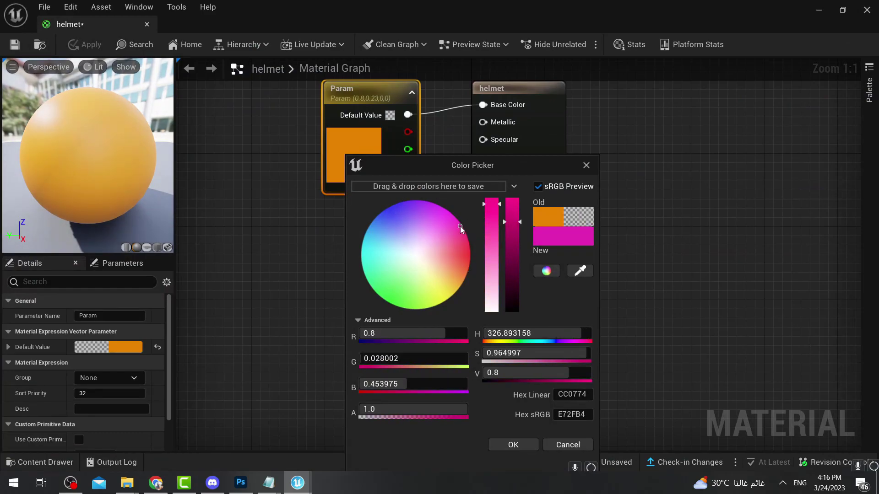
pyautogui.click(513, 445)
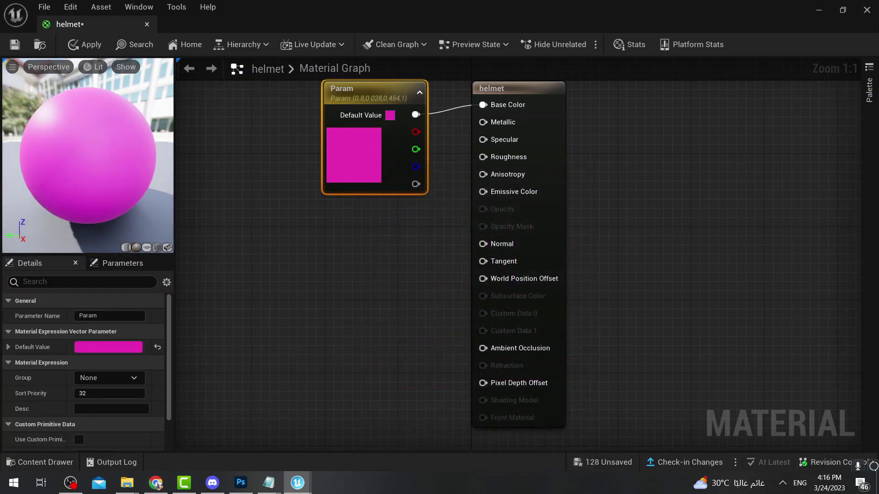
pyautogui.hotkey('alt', 'F4')
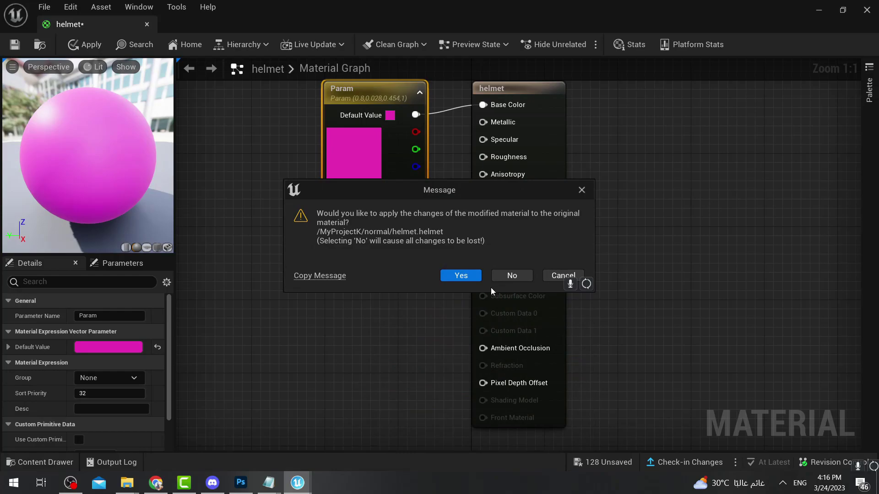
pyautogui.click(563, 276)
pyautogui.click(867, 10)
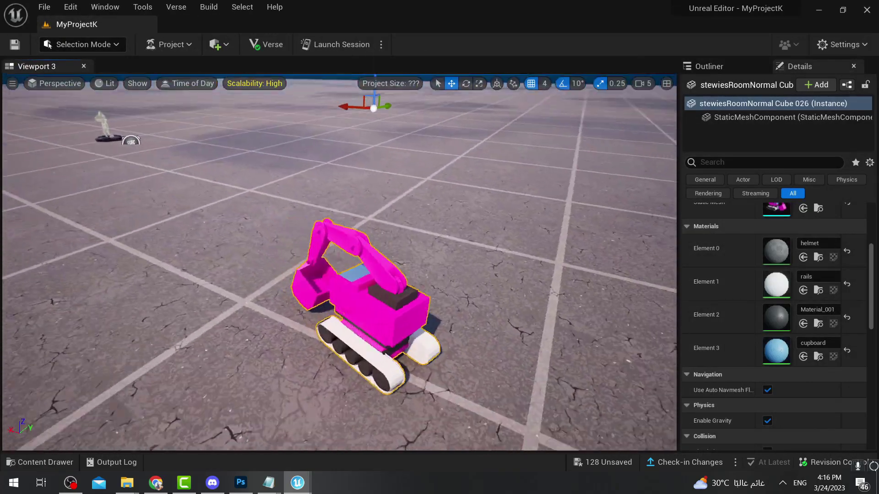
pyautogui.moveTo(340, 263); pyautogui.dragTo(462, 243, button='right')
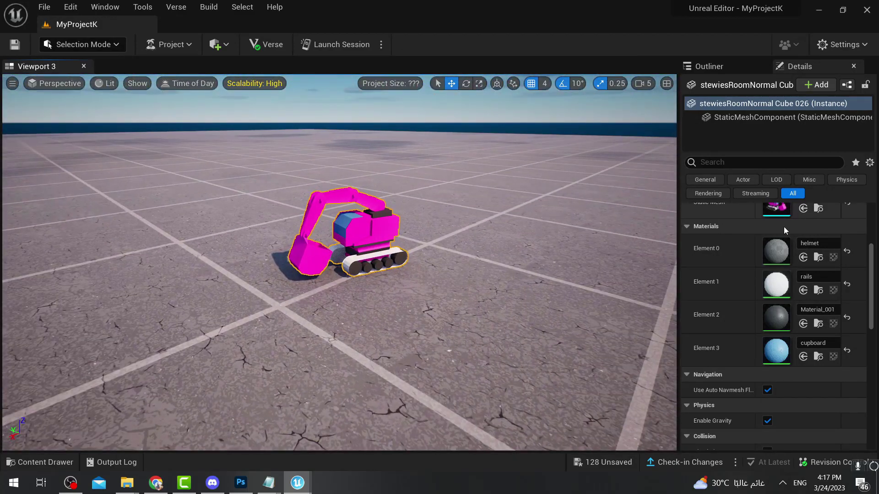
# - Reopen the helmet material to check its color node, and return to the excavator's material list
pyautogui.doubleClick(776, 251)
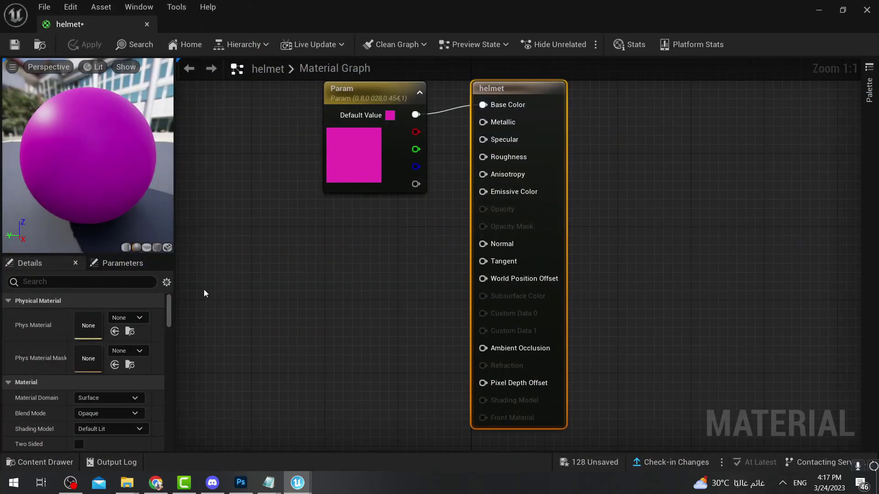
pyautogui.click(867, 10)
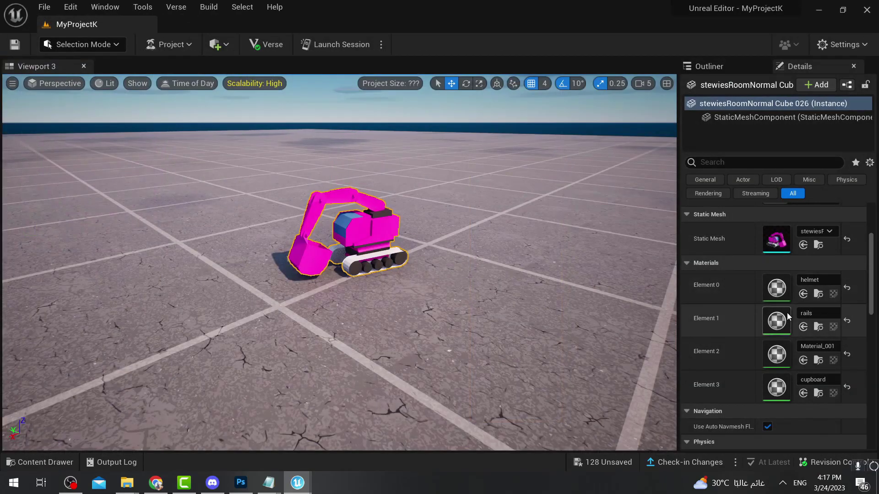
pyautogui.scroll(-1, 787, 316)
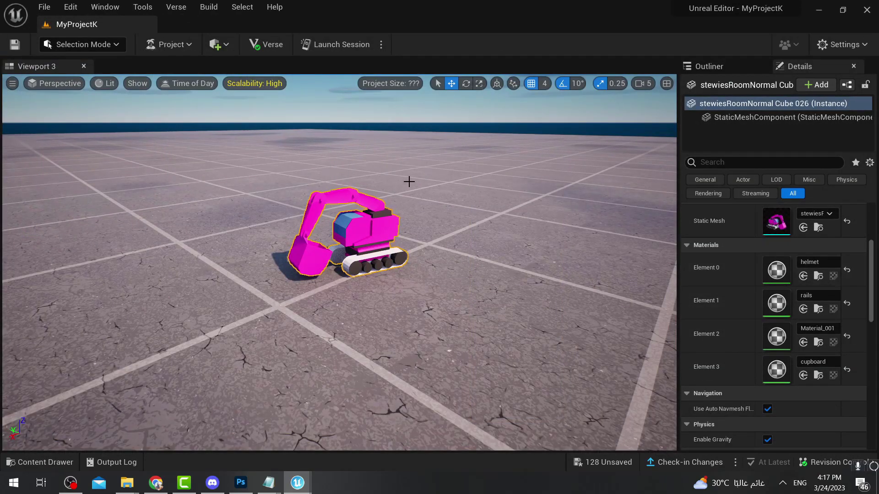
# - Select all static meshes in the normal folder, from stewiesRoomNormal_barn through stewiesRoomNormal_turtle
pyautogui.moveTo(372, 241); pyautogui.dragTo(643, 229, button='right')
pyautogui.press('a')
pyautogui.press('a')
pyautogui.click(56, 469)
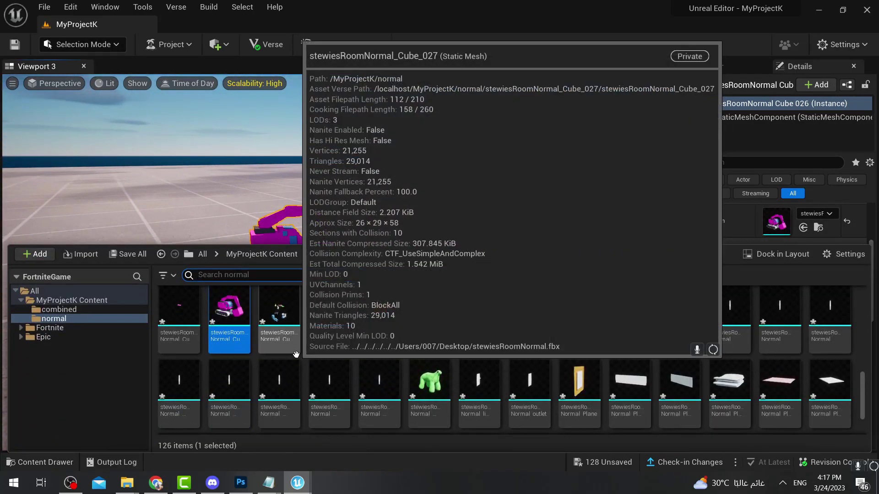
pyautogui.scroll(3, 545, 369)
pyautogui.scroll(2, 545, 369)
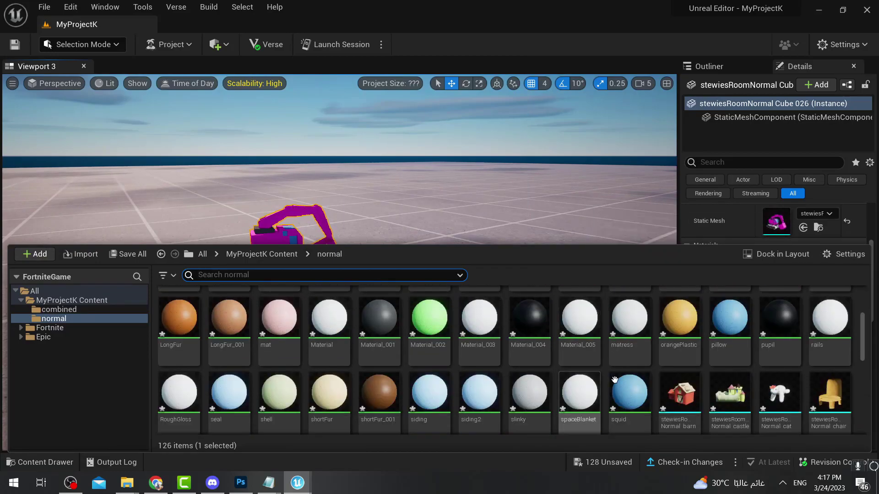
pyautogui.click(679, 380)
pyautogui.scroll(-2, 641, 375)
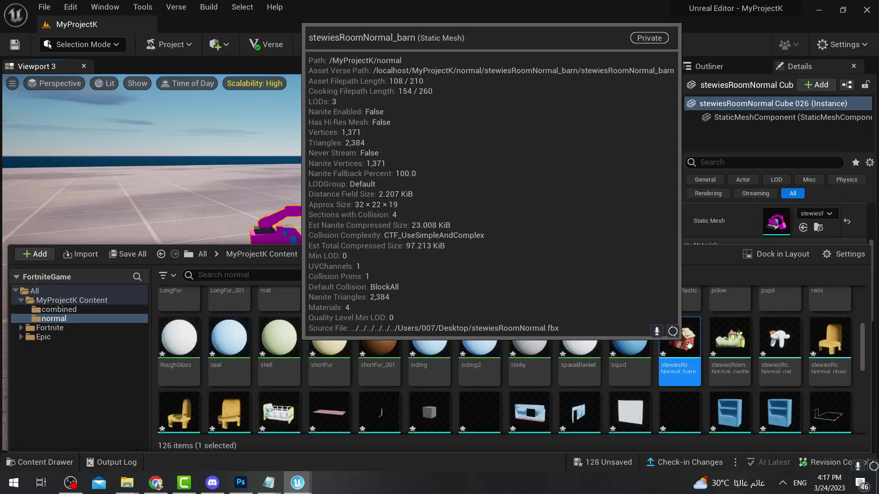
pyautogui.scroll(-2, 679, 356)
pyautogui.scroll(-5, 678, 356)
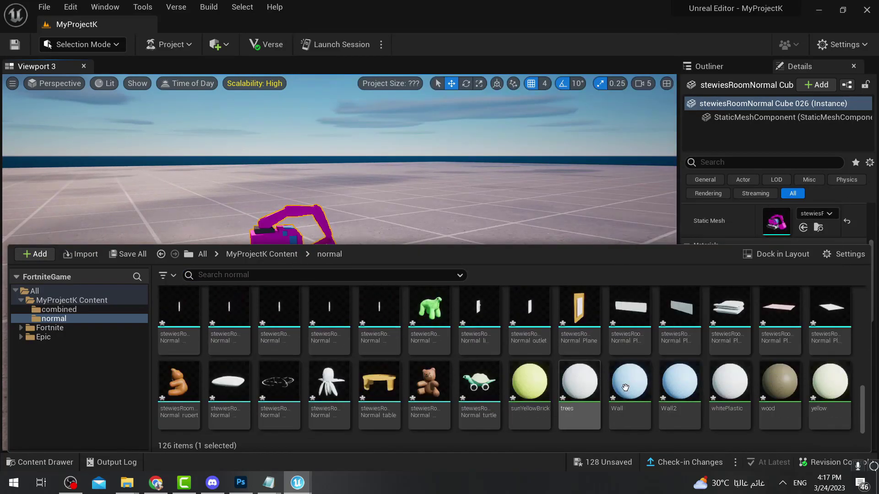
pyautogui.keyDown('shift'); pyautogui.click(492, 408); pyautogui.keyUp('shift')
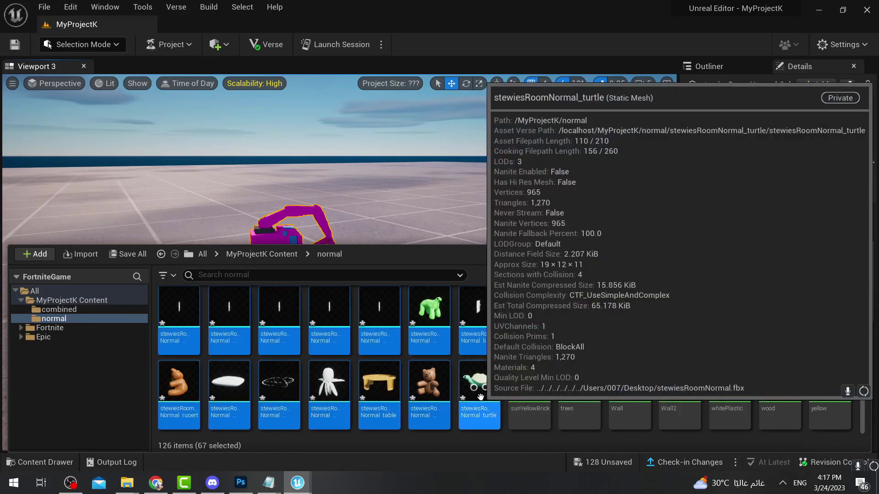
pyautogui.scroll(5, 755, 405)
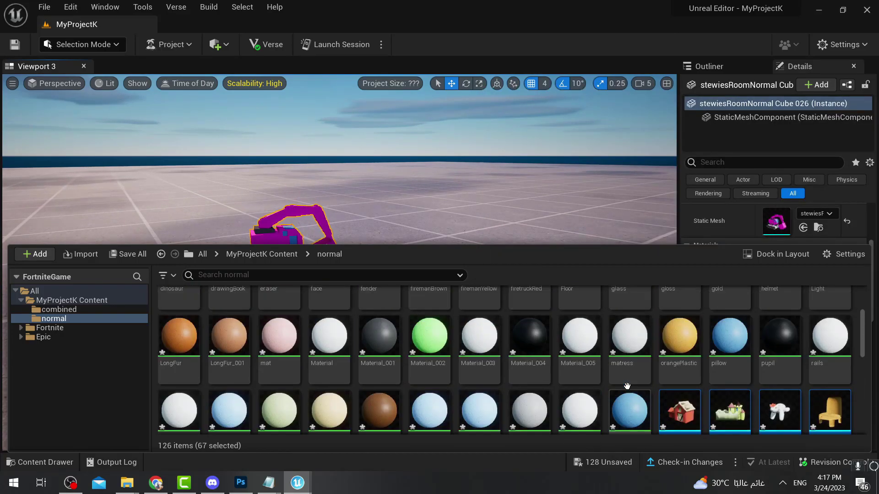
# - Place all the selected room meshes together on the island floor beside the excavator
pyautogui.moveTo(561, 401); pyautogui.dragTo(544, 164)
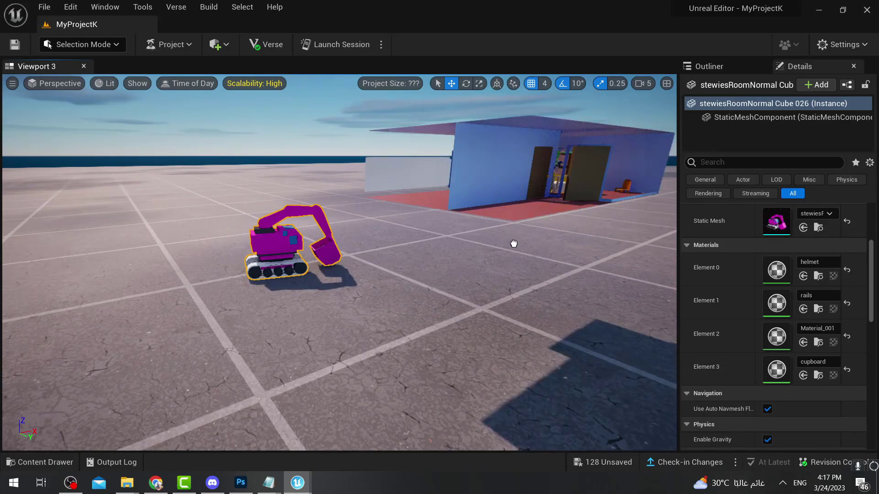
pyautogui.moveTo(481, 275); pyautogui.dragTo(477, 278)
pyautogui.moveTo(477, 278); pyautogui.dragTo(428, 336, button='right')
# - Show the placed room meshes in the Outliner and adjust their shared height relative to the island floor
pyautogui.click(719, 67)
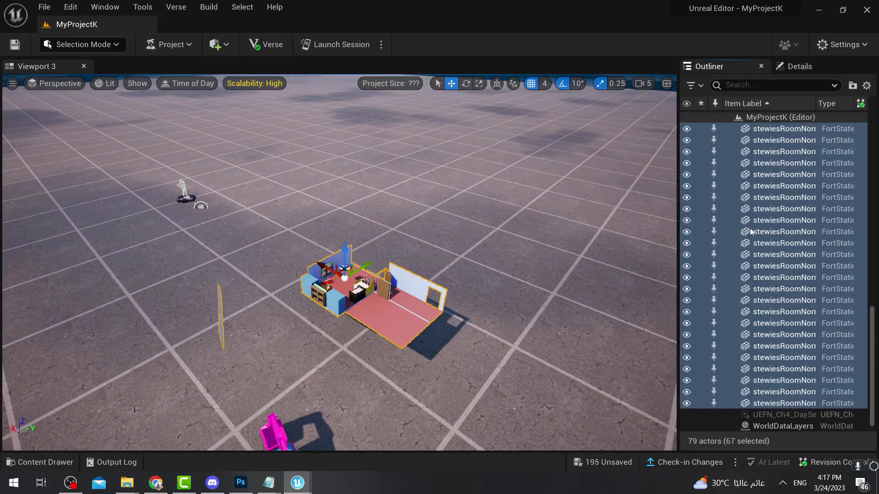
pyautogui.scroll(10, 751, 232)
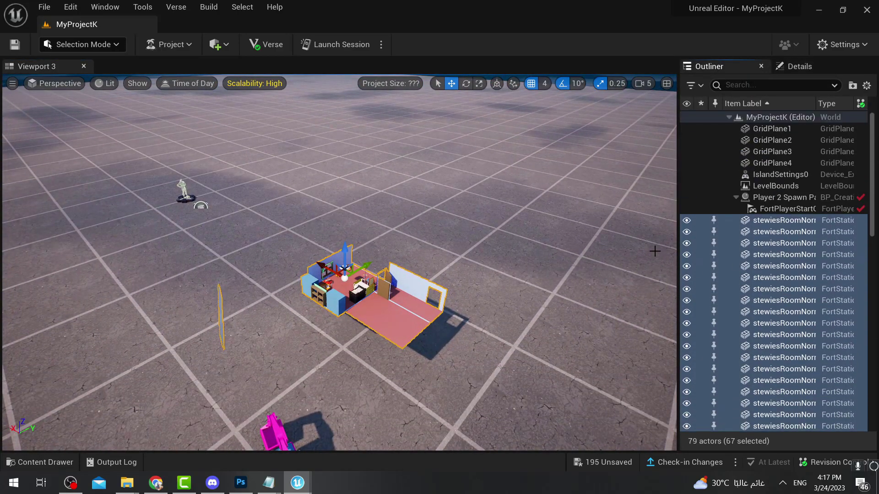
pyautogui.scroll(-1, 465, 255)
pyautogui.scroll(2, 465, 255)
pyautogui.moveTo(465, 255); pyautogui.dragTo(340, 221, button='right')
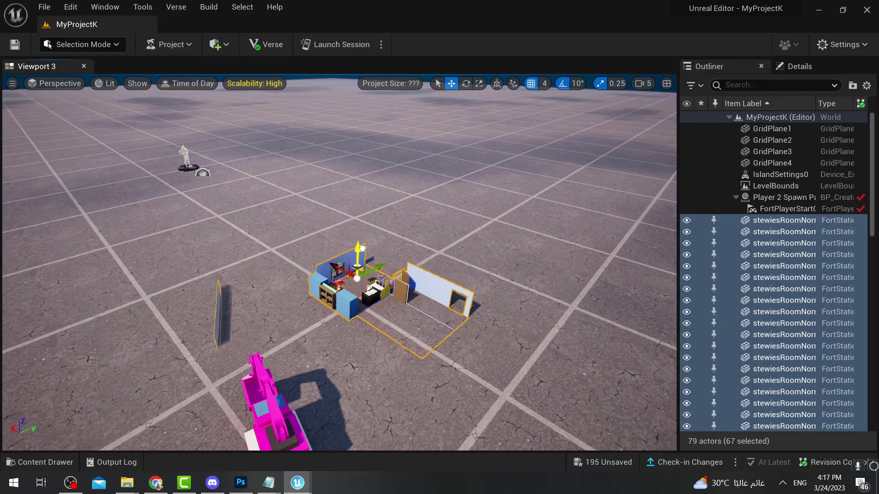
# - Try moving the bed inside the room as a separate object, and undo the move
pyautogui.click(501, 228)
pyautogui.moveTo(501, 228); pyautogui.dragTo(201, 170, button='right')
pyautogui.moveTo(433, 210); pyautogui.dragTo(353, 225, button='right')
pyautogui.click(295, 240)
pyautogui.moveTo(295, 241)
pyautogui.mouseDown(button='right')
pyautogui.moveTo(321, 220)
pyautogui.moveTo(295, 251)
pyautogui.mouseUp(button='right')
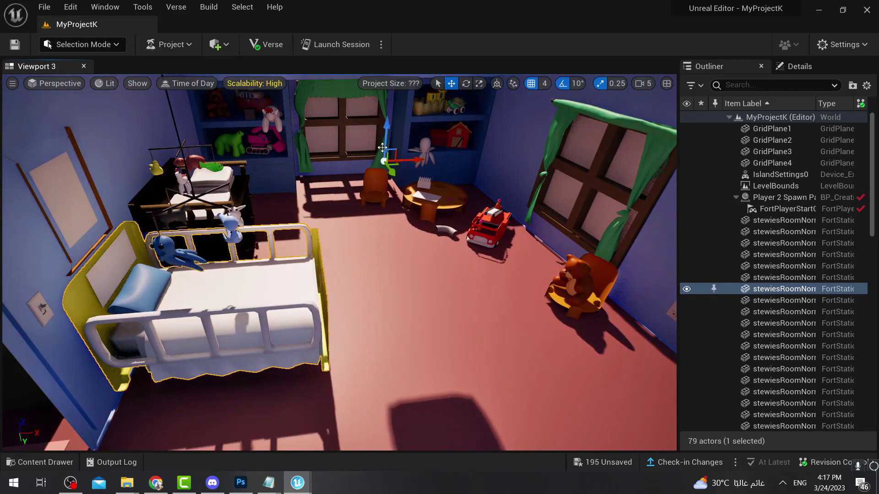
pyautogui.moveTo(388, 171); pyautogui.dragTo(418, 210)
pyautogui.hotkey('ctrl', 'z')
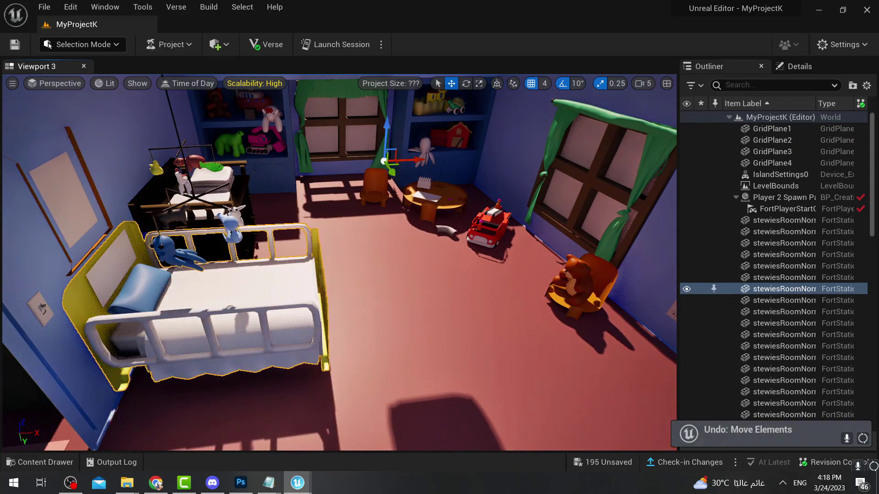
pyautogui.click(213, 179)
pyautogui.click(238, 293)
# - Delete the two stray grey planes lying on the floor between the excavator and the room
pyautogui.moveTo(238, 293); pyautogui.dragTo(478, 262, button='right')
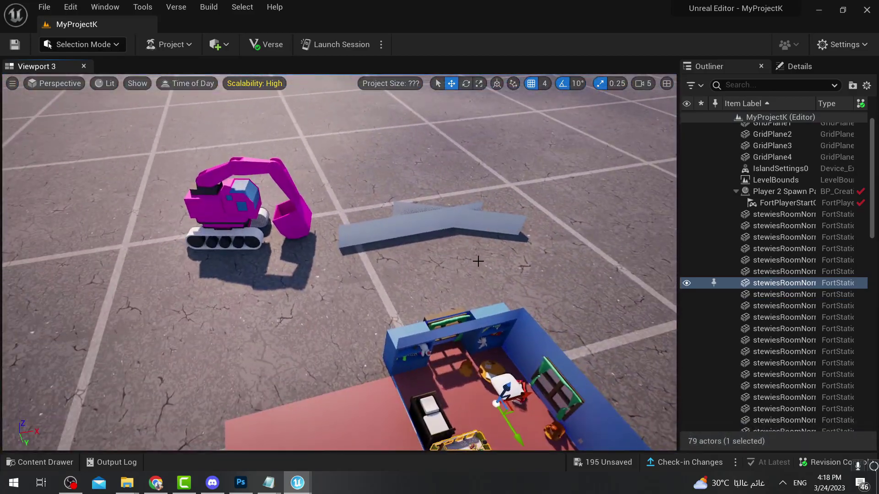
pyautogui.click(434, 220)
pyautogui.press('Delete')
pyautogui.click(459, 224)
pyautogui.press('Delete')
pyautogui.click(296, 231)
pyautogui.moveTo(295, 231); pyautogui.dragTo(256, 261, button='right')
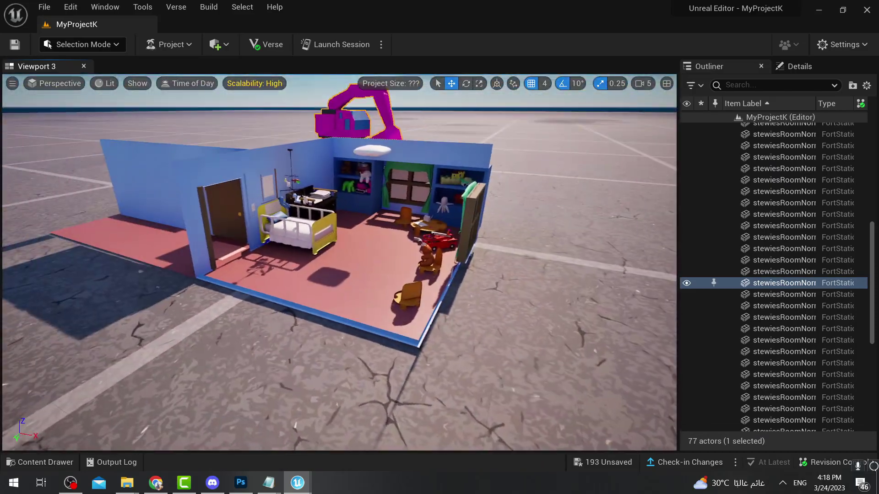
pyautogui.moveTo(417, 201); pyautogui.dragTo(272, 220, button='right')
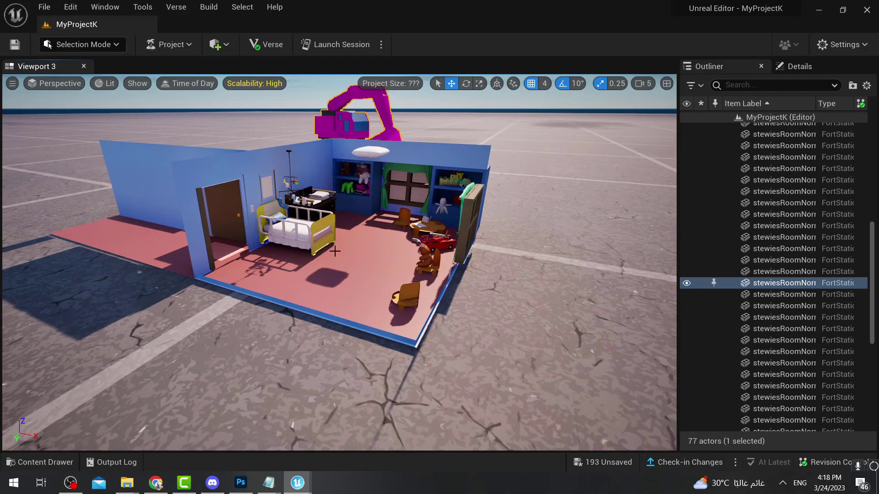
# - Import the stewiesRoomcombined FBX file from the desktop into the project's combined folder, using the Import All option
pyautogui.click(48, 462)
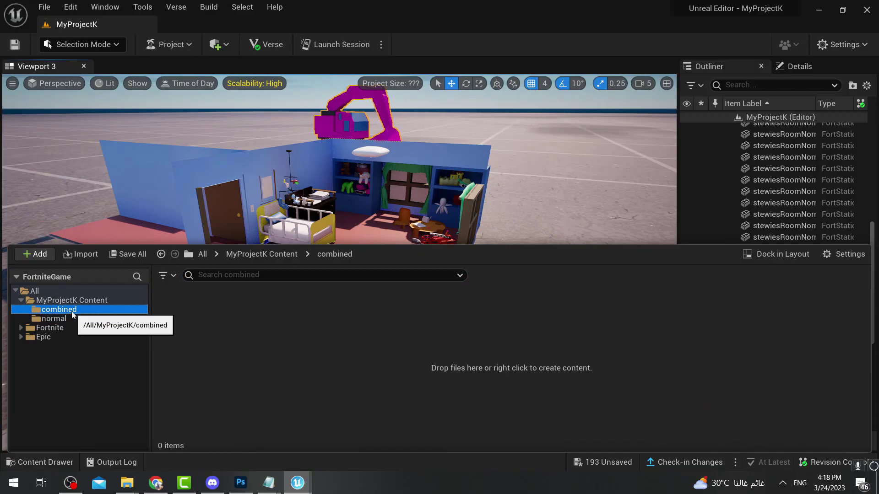
pyautogui.press('super+d')
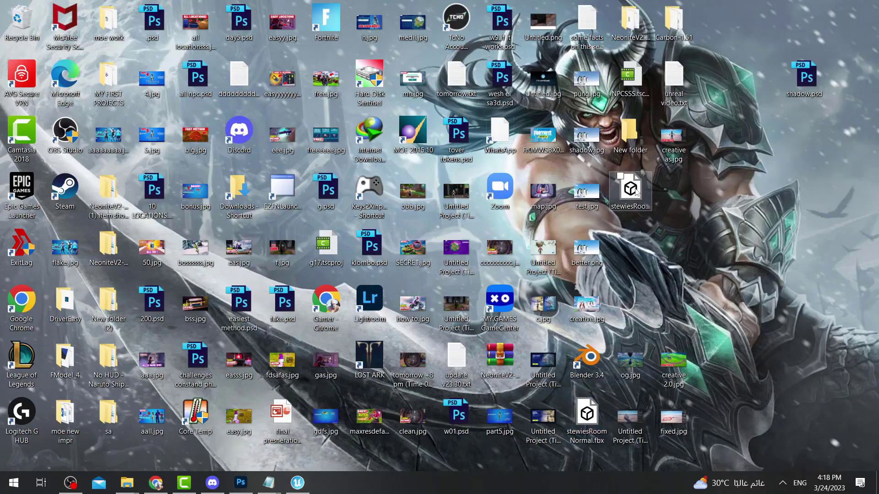
pyautogui.press('super+d')
pyautogui.moveTo(682, 222); pyautogui.dragTo(369, 348)
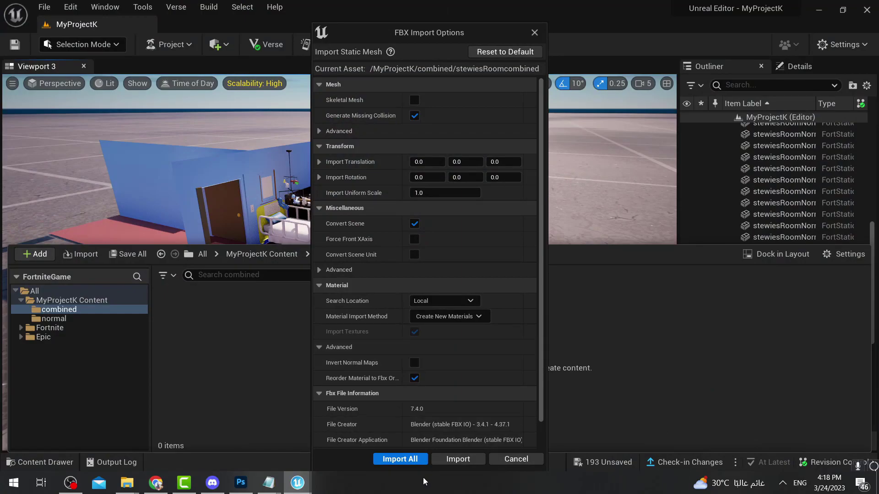
pyautogui.click(399, 459)
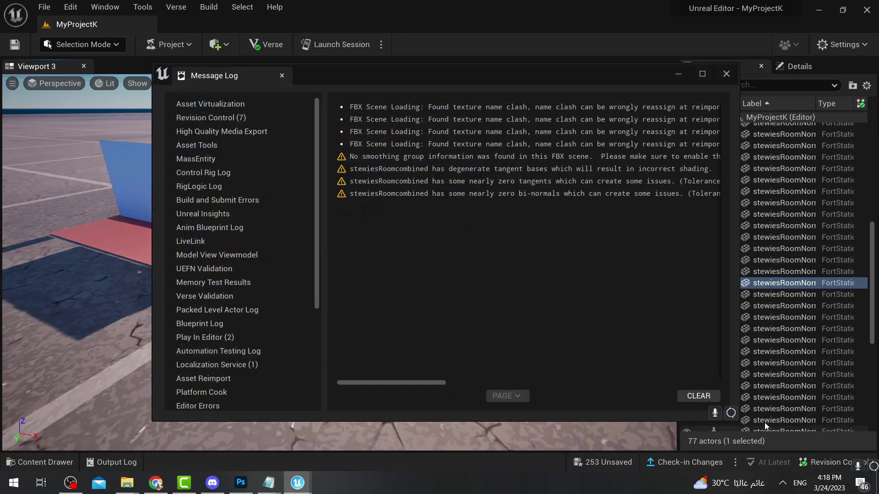
# - Clear the import messages in the Message Log and close the log
pyautogui.click(700, 396)
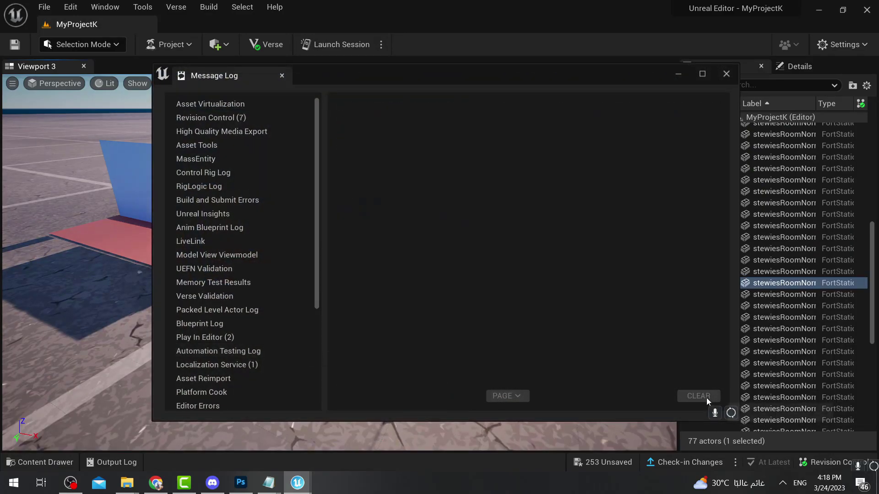
pyautogui.click(45, 462)
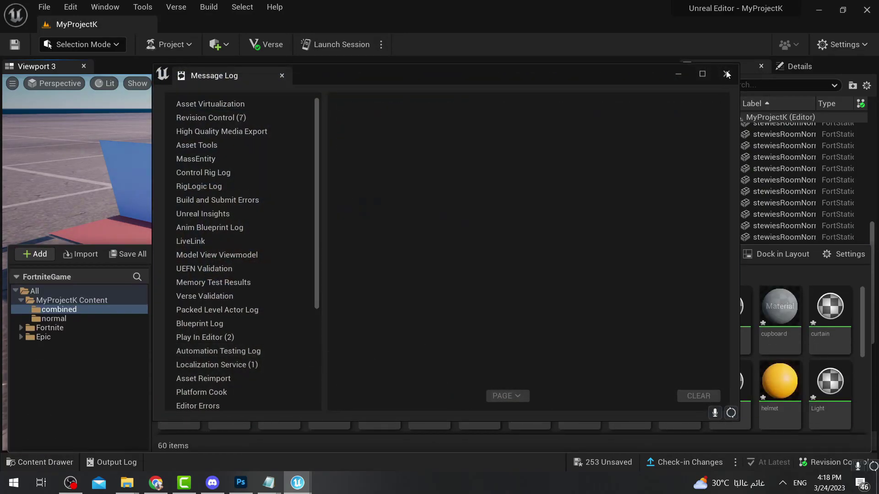
pyautogui.click(495, 287)
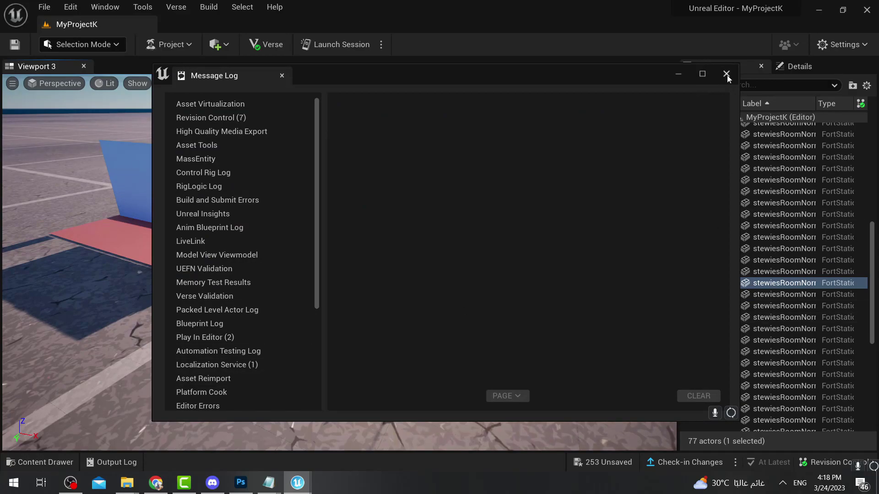
pyautogui.click(726, 74)
# - Place the stewiesRoomcombined static mesh from the combined folder on the island and raise it so its floor sits above the ground
pyautogui.click(45, 463)
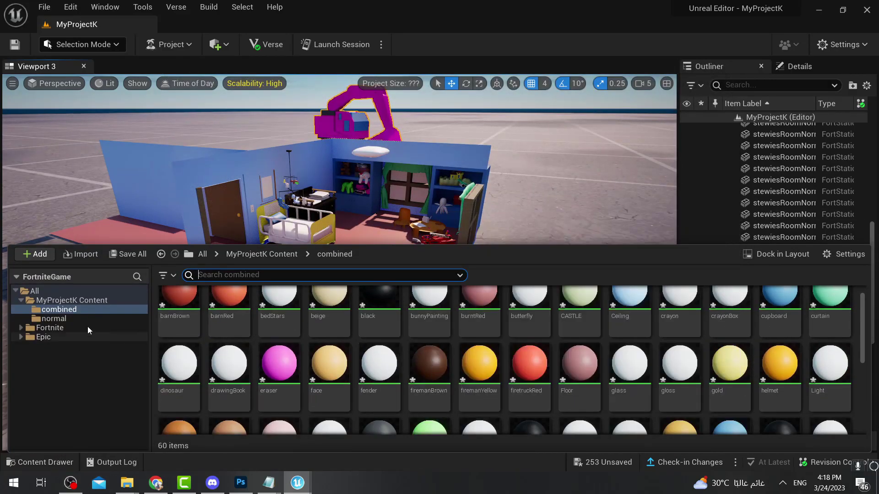
pyautogui.scroll(-10, 402, 351)
pyautogui.scroll(11, 614, 381)
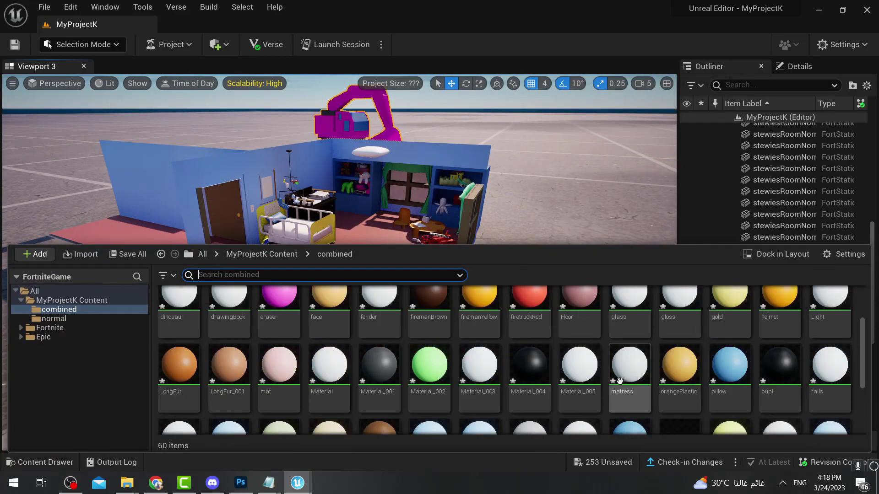
pyautogui.scroll(-3, 650, 380)
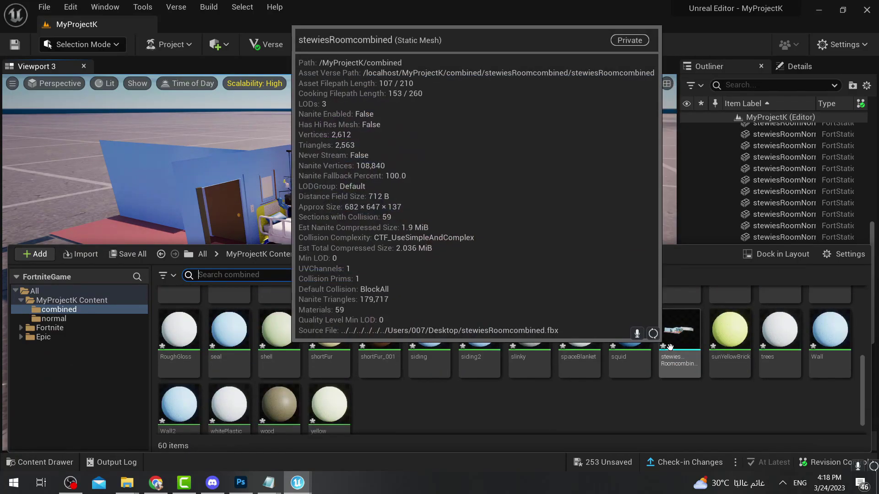
pyautogui.click(527, 188)
pyautogui.moveTo(527, 188); pyautogui.dragTo(615, 161)
pyautogui.press('f')
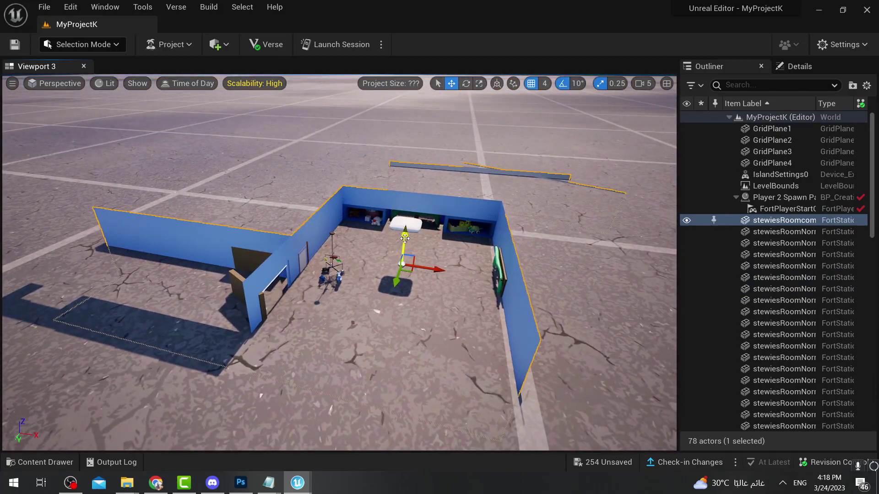
pyautogui.moveTo(404, 238); pyautogui.dragTo(423, 191)
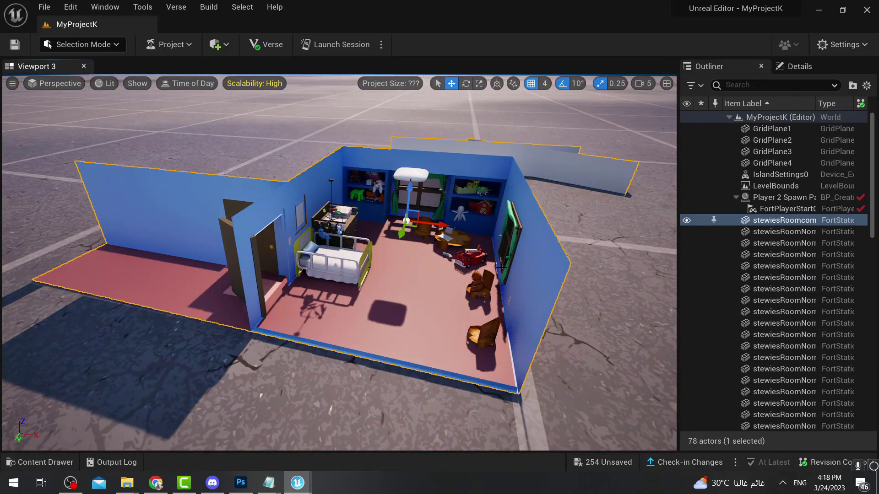
pyautogui.rightClick(502, 266)
pyautogui.click(595, 255)
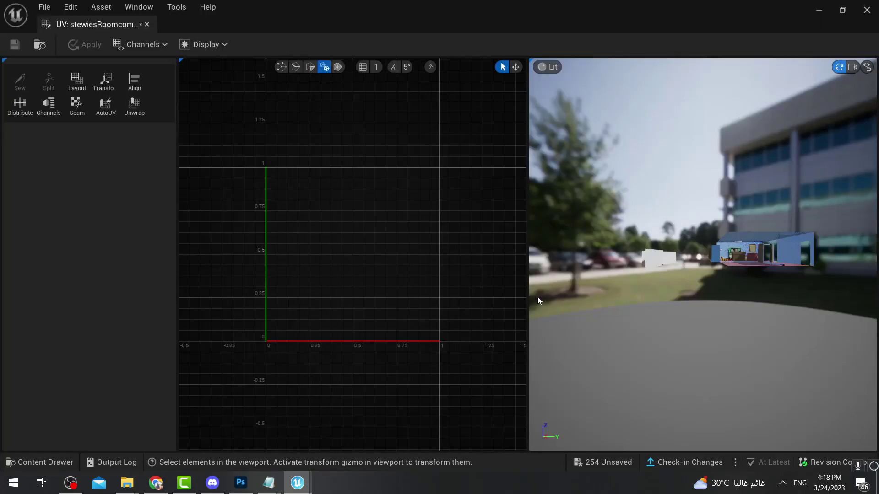
pyautogui.click(867, 9)
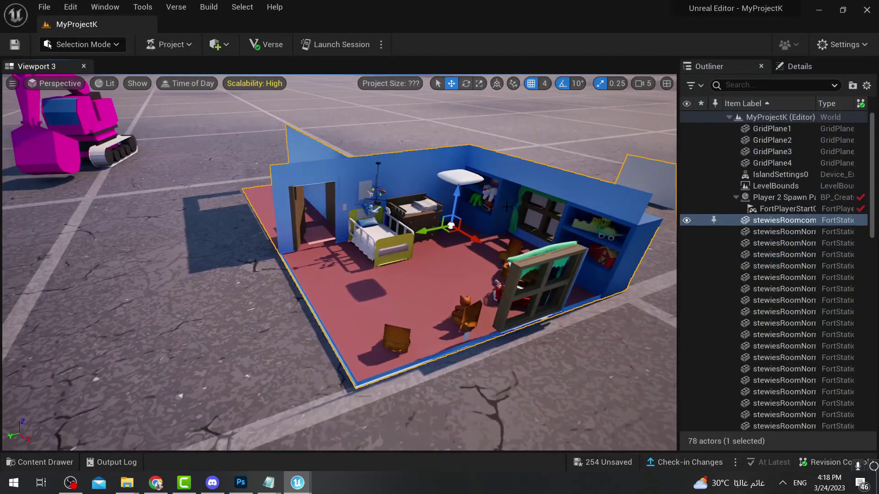
# - Examine the placed combined room, including its detached grey wall pieces, alongside the room made of separate meshes
pyautogui.moveTo(506, 207); pyautogui.dragTo(586, 176, button='right')
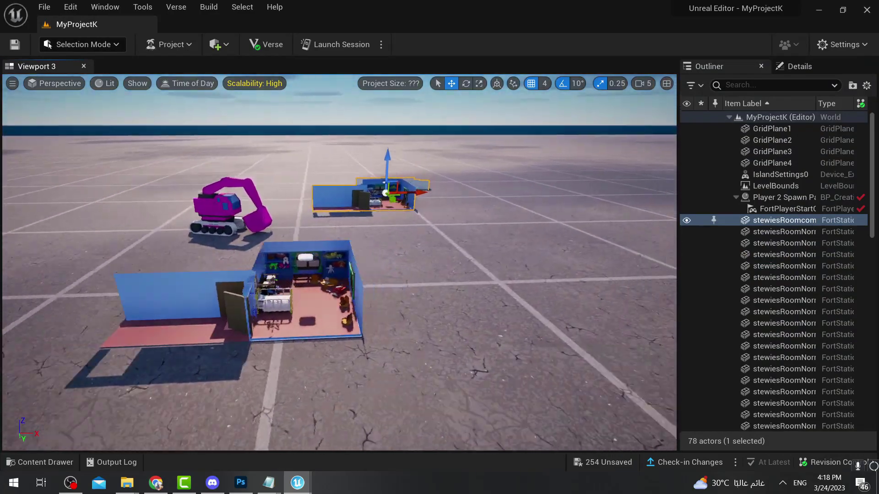
pyautogui.press('f')
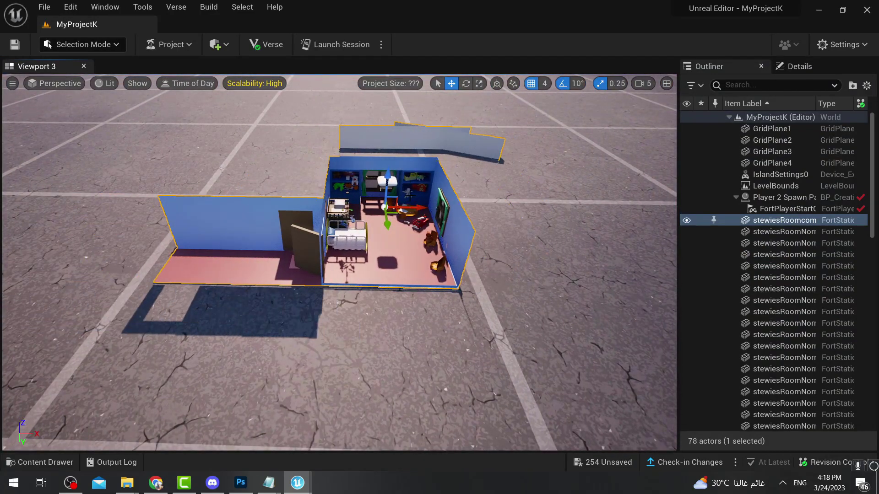
pyautogui.moveTo(515, 136); pyautogui.dragTo(501, 99, button='right')
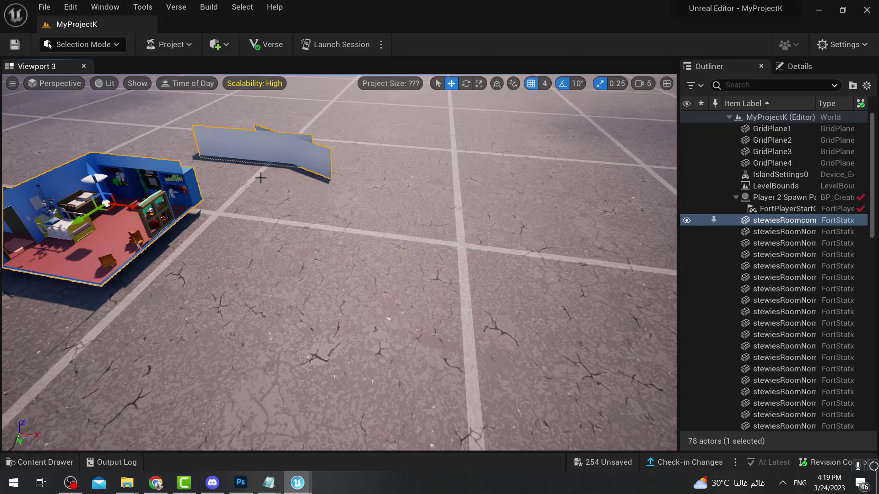
pyautogui.press('Left')
pyautogui.moveTo(211, 215); pyautogui.dragTo(137, 188, button='right')
pyautogui.moveTo(325, 184); pyautogui.dragTo(350, 184, button='right')
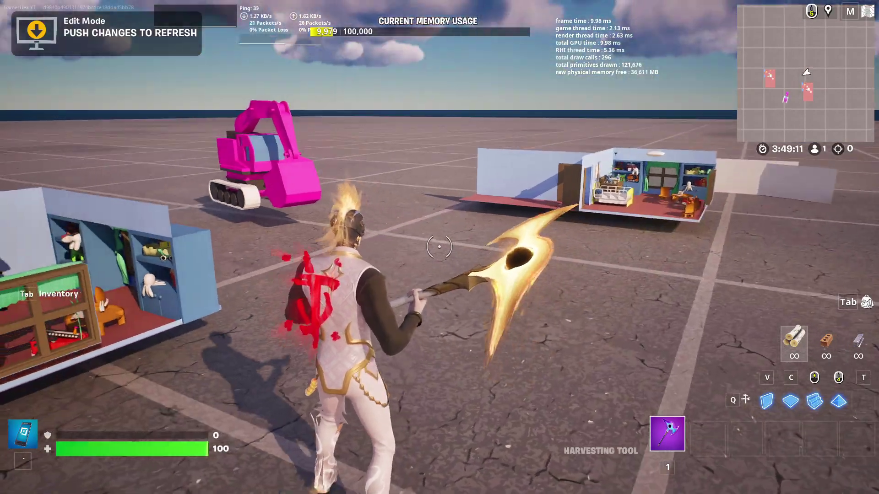
# - Move the character around in the live Fortnite session to view both rooms, and return to Unreal Editor
pyautogui.press('d')
pyautogui.press('w')
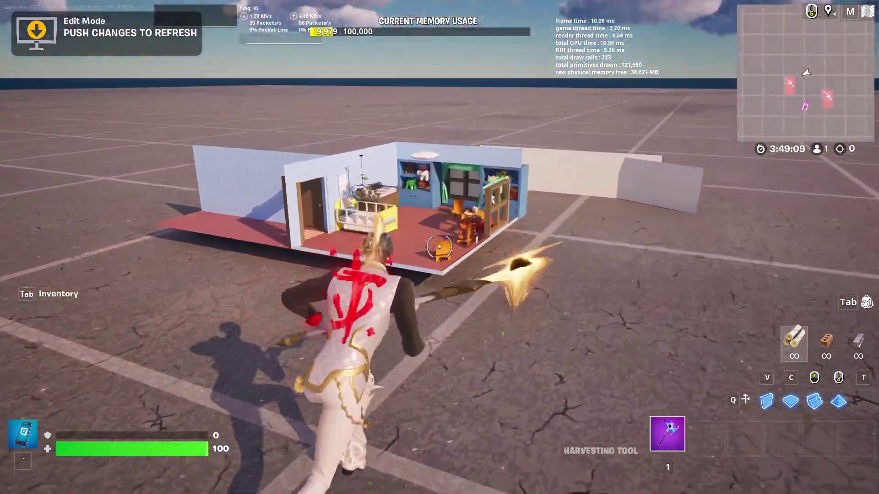
pyautogui.press('space')
pyautogui.press('w')
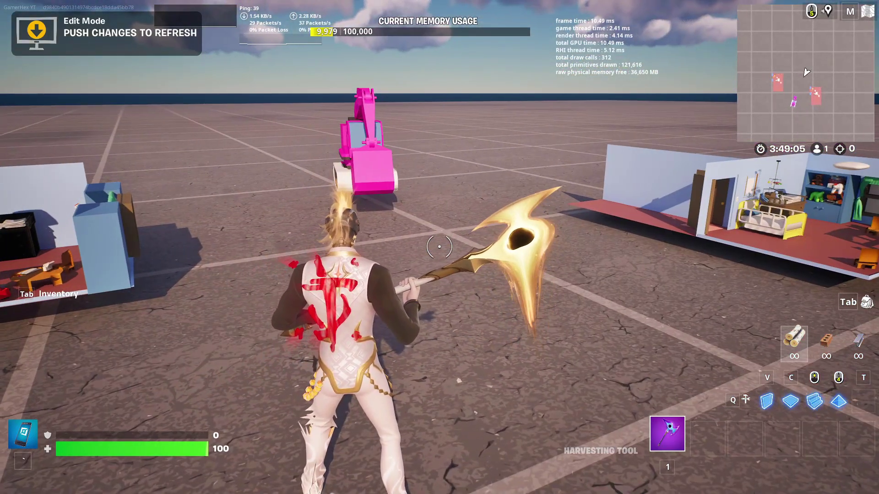
pyautogui.press('super')
pyautogui.moveTo(296, 489)
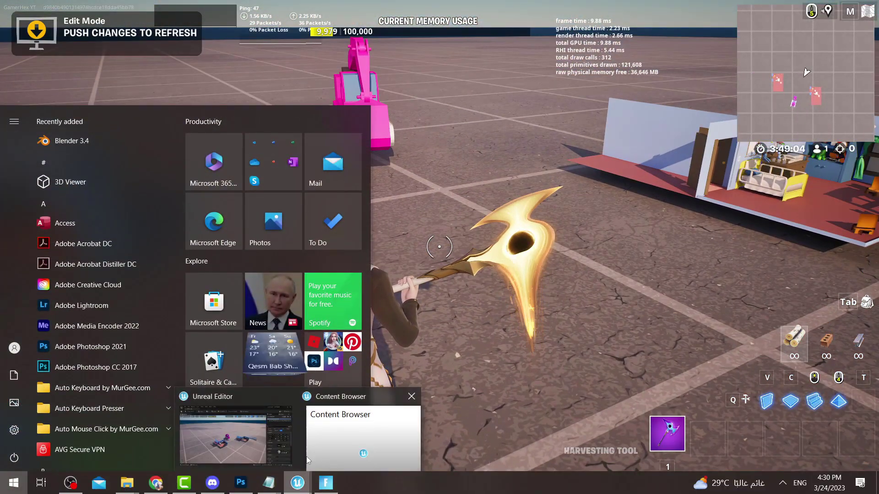
pyautogui.click(246, 432)
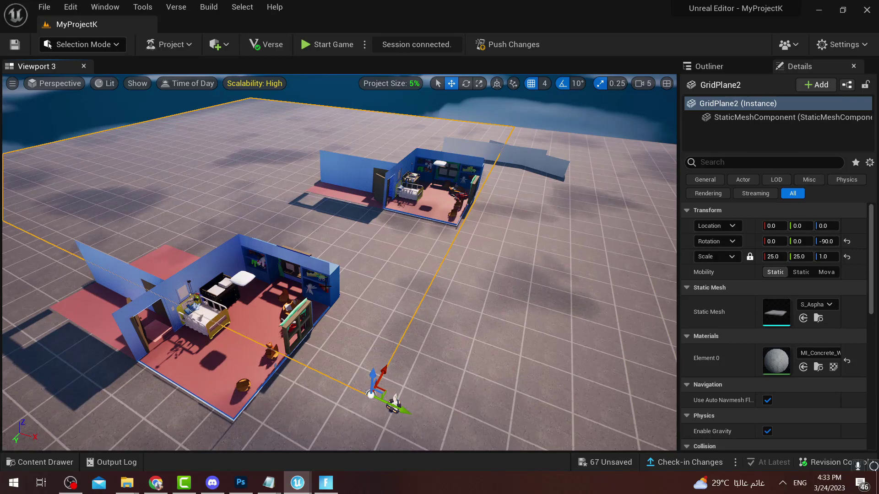
# - Scale the combined room uniformly to 10 and raise it to a Z location of 512 to bring its floor above the ground
pyautogui.click(258, 263)
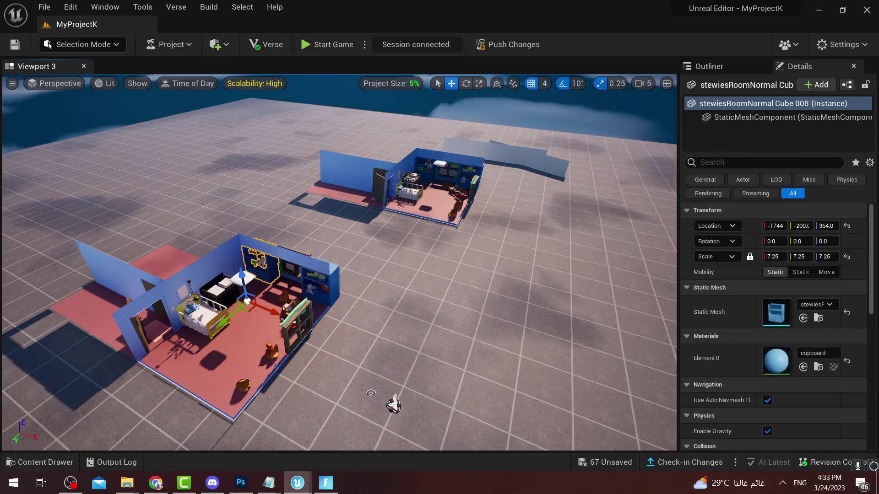
pyautogui.click(457, 183)
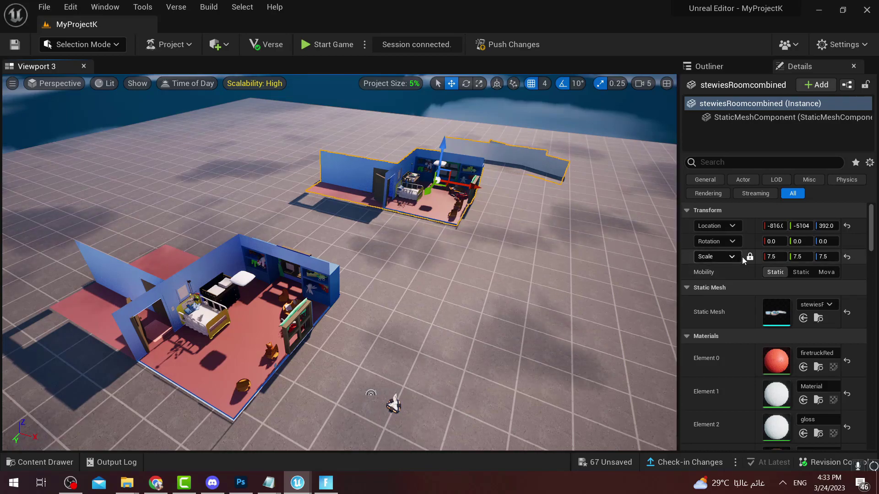
pyautogui.click(769, 256)
pyautogui.write('8')
pyautogui.press('Return')
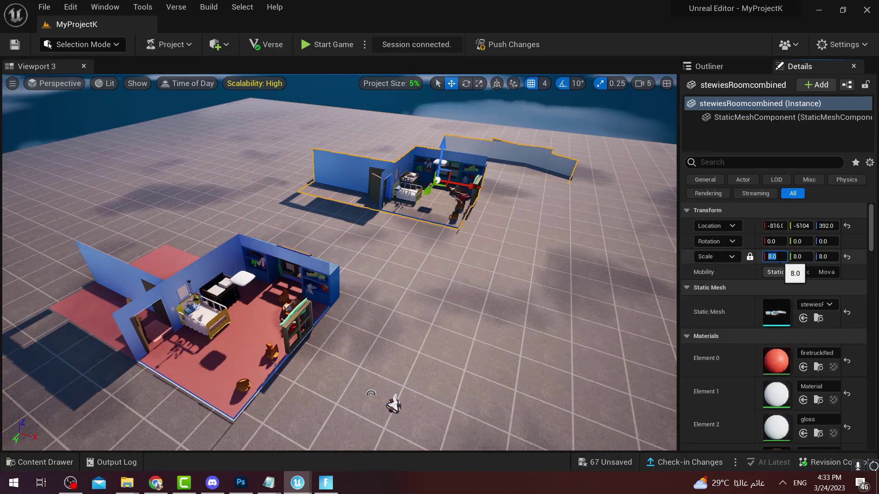
pyautogui.write('10')
pyautogui.press('Return')
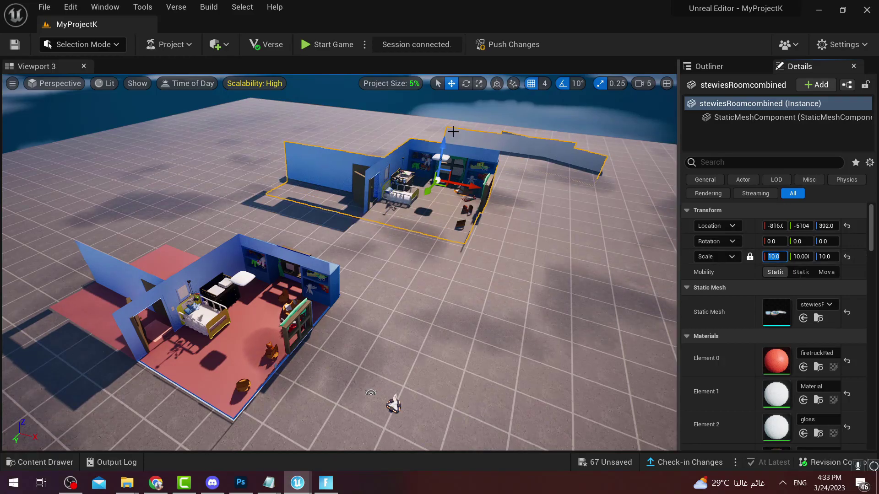
pyautogui.moveTo(445, 150); pyautogui.dragTo(445, 142)
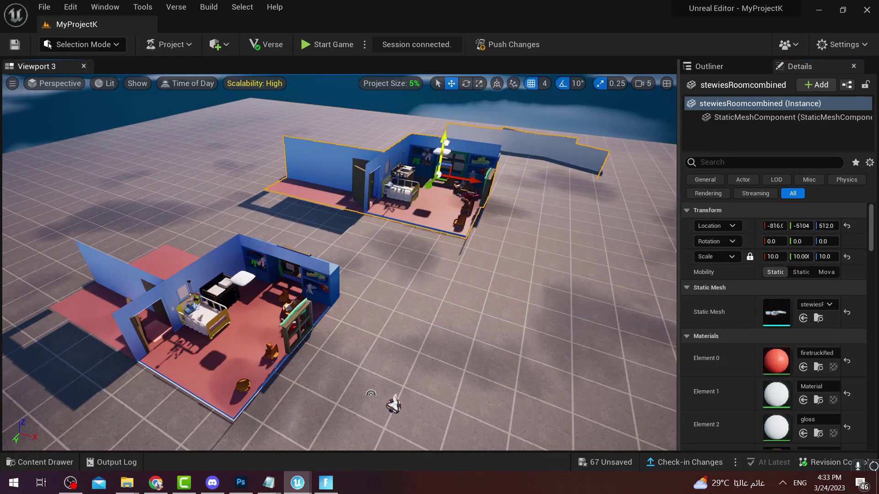
# - Compare the combined room's single Outliner entry, toggling its visibility off and on, with the list of separate stewiesRoomNormal meshes
pyautogui.click(507, 197)
pyautogui.moveTo(508, 197); pyautogui.dragTo(458, 206, button='right')
pyautogui.moveTo(348, 208); pyautogui.dragTo(334, 209, button='right')
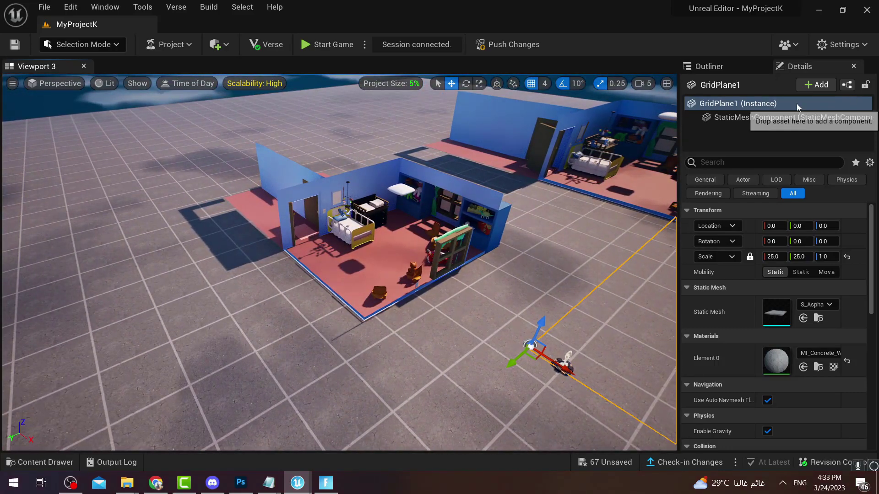
pyautogui.click(709, 66)
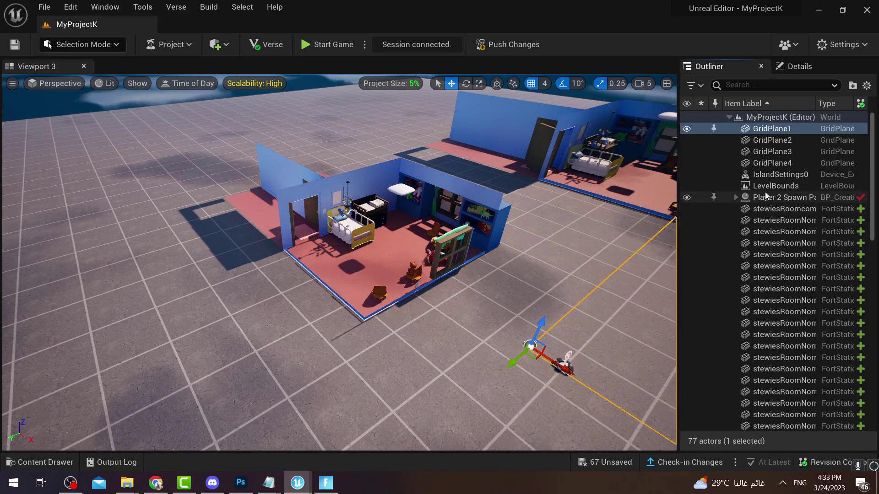
pyautogui.click(772, 209)
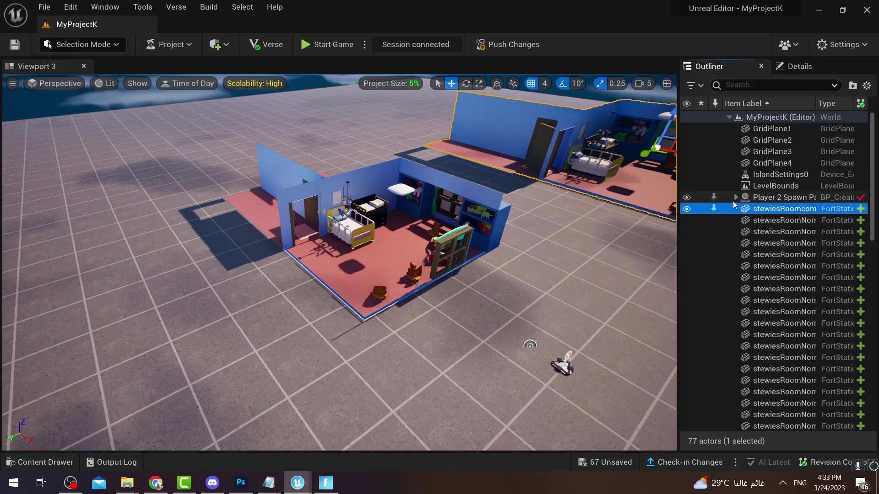
pyautogui.click(687, 209)
pyautogui.click(687, 208)
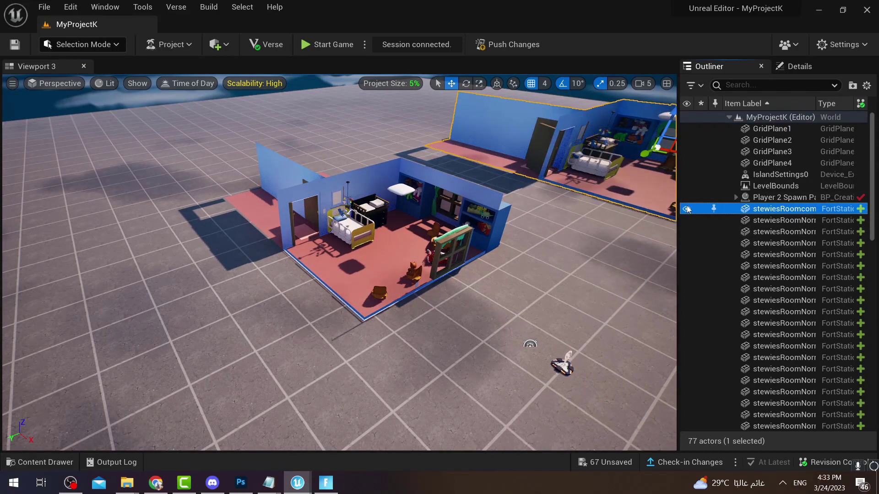
pyautogui.doubleClick(686, 209)
pyautogui.click(758, 221)
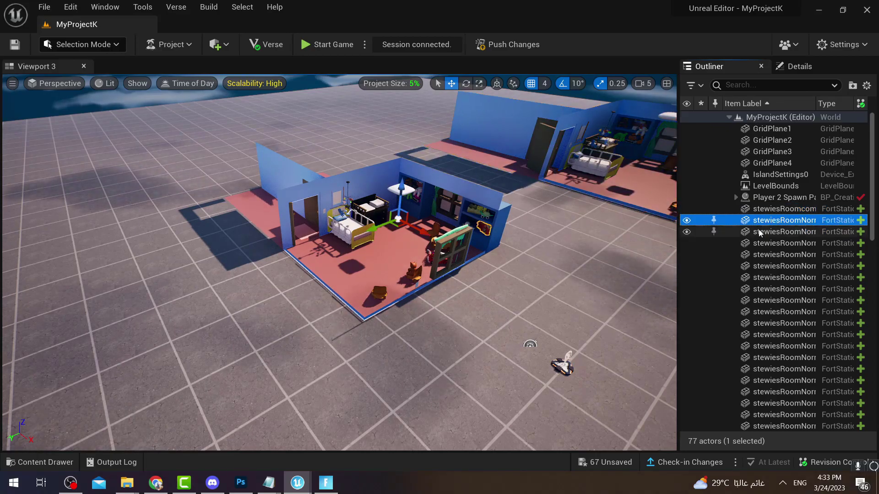
pyautogui.scroll(-10, 780, 221)
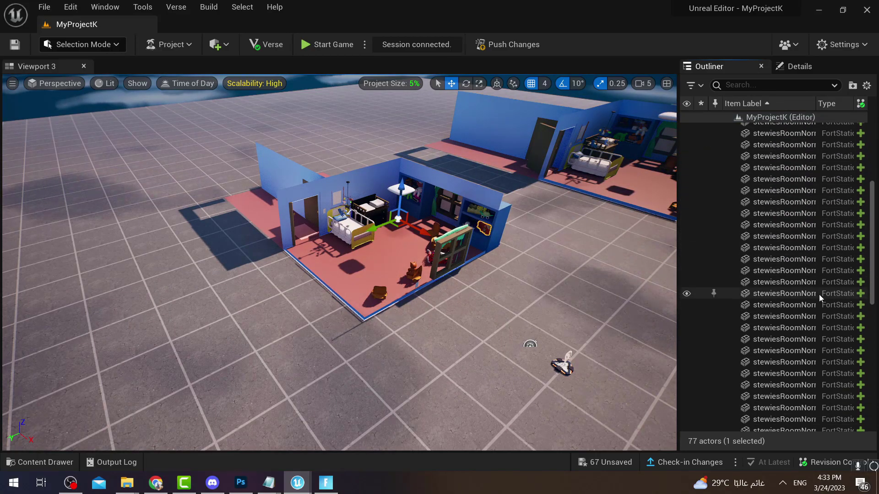
# - Select all the separate stewiesRoomNormal meshes and scale them uniformly, trying 8 and settling on 9
pyautogui.scroll(-3, 815, 331)
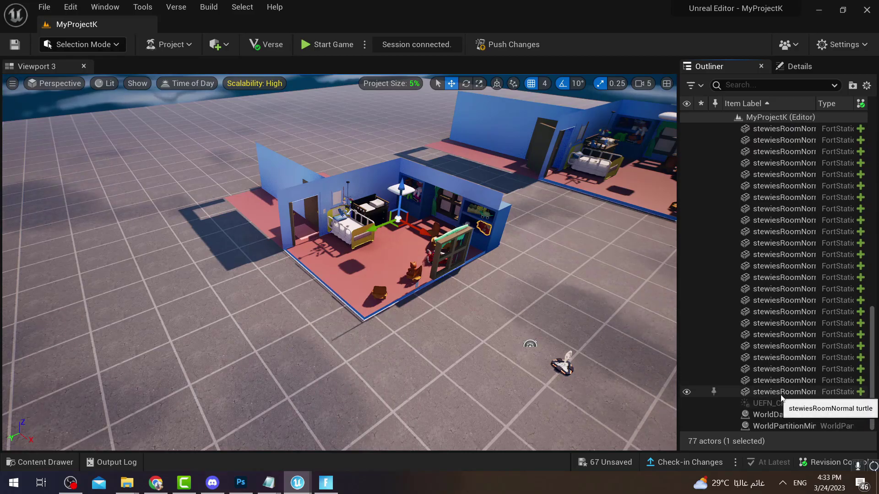
pyautogui.keyDown('shift'); pyautogui.click(765, 393); pyautogui.keyUp('shift')
pyautogui.moveTo(562, 318); pyautogui.dragTo(570, 303, button='right')
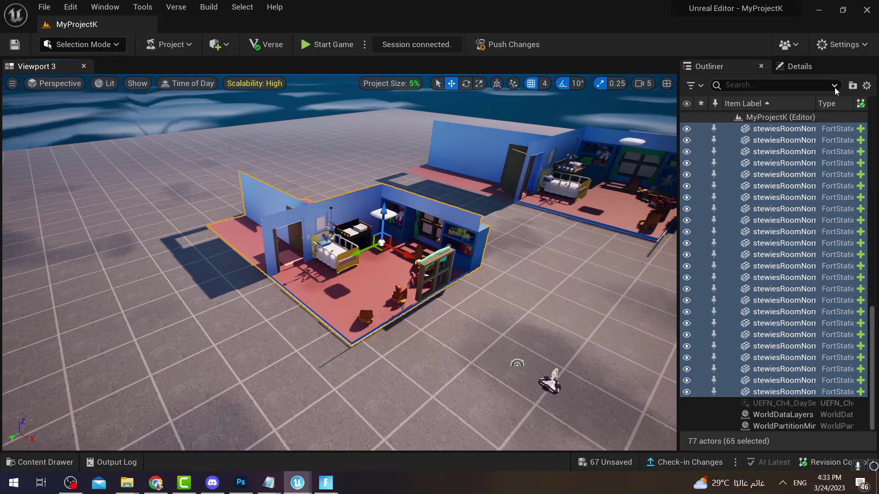
pyautogui.click(799, 68)
pyautogui.click(774, 194)
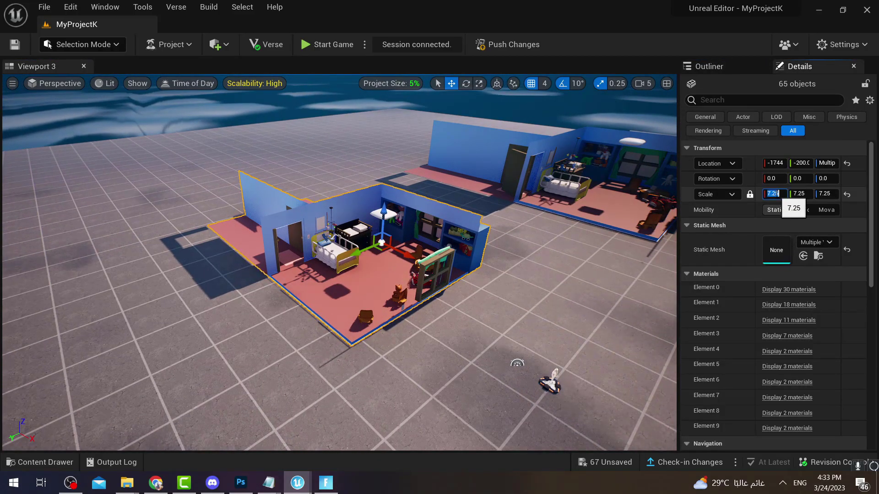
pyautogui.write('8')
pyautogui.press('Return')
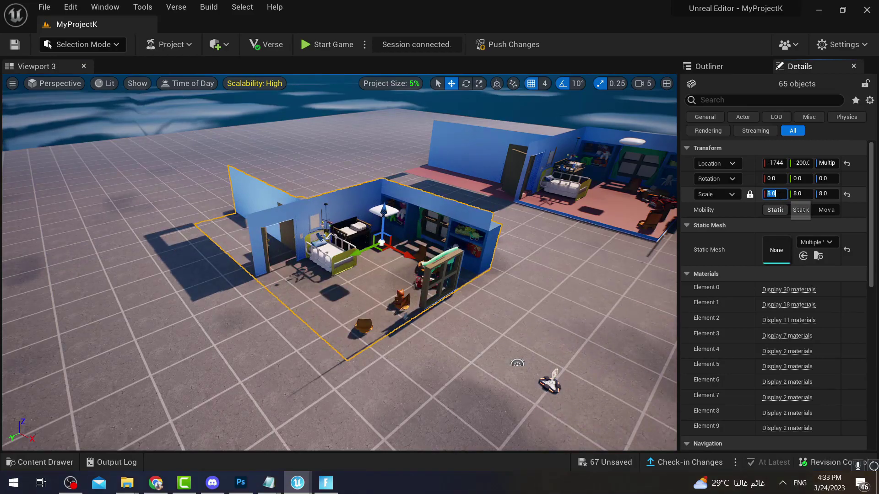
pyautogui.write('9')
pyautogui.press('Return')
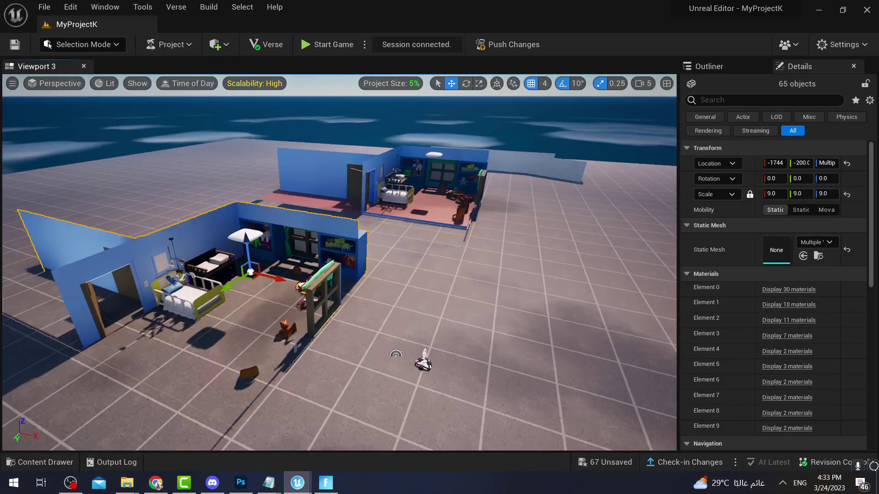
# - Raise the room made of separate meshes until its floor sits above the ground
pyautogui.moveTo(530, 214); pyautogui.dragTo(476, 223, button='right')
pyautogui.moveTo(376, 236); pyautogui.dragTo(382, 229)
pyautogui.moveTo(558, 226); pyautogui.dragTo(587, 216, button='right')
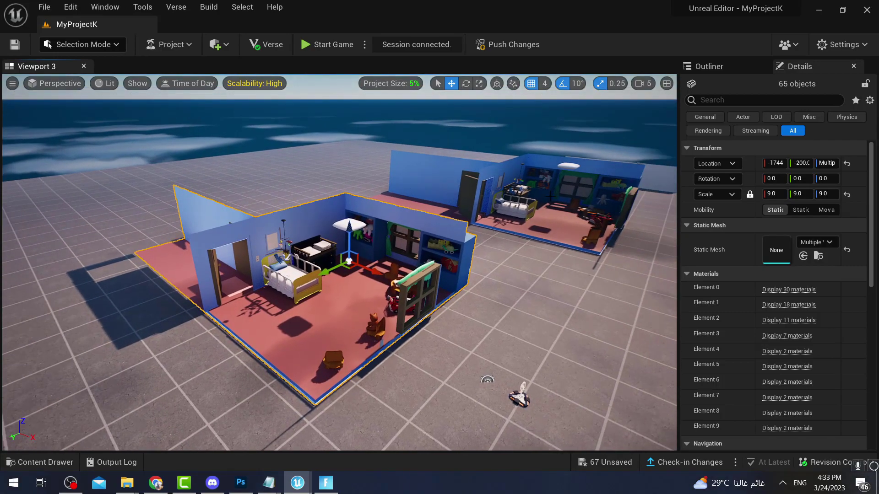
pyautogui.rightClick(615, 226)
pyautogui.press('Escape')
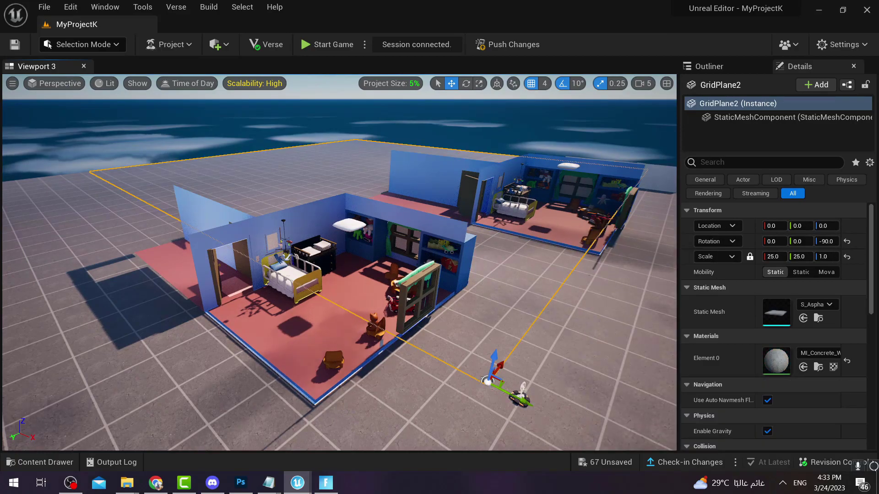
# - Reselect all the separate stewiesRoomNormal meshes, scale them uniformly to 10 and lift the room's floor above the ground
pyautogui.click(417, 298)
pyautogui.click(709, 66)
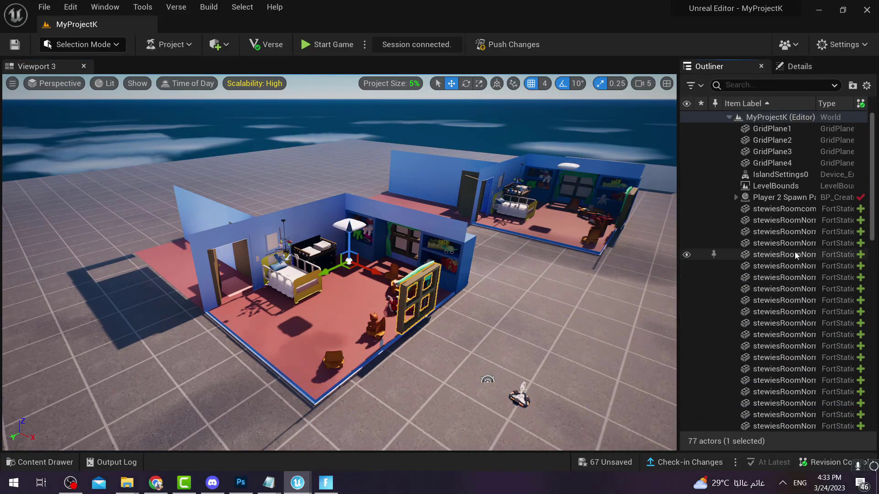
pyautogui.click(779, 208)
pyautogui.click(777, 222)
pyautogui.scroll(-10, 790, 275)
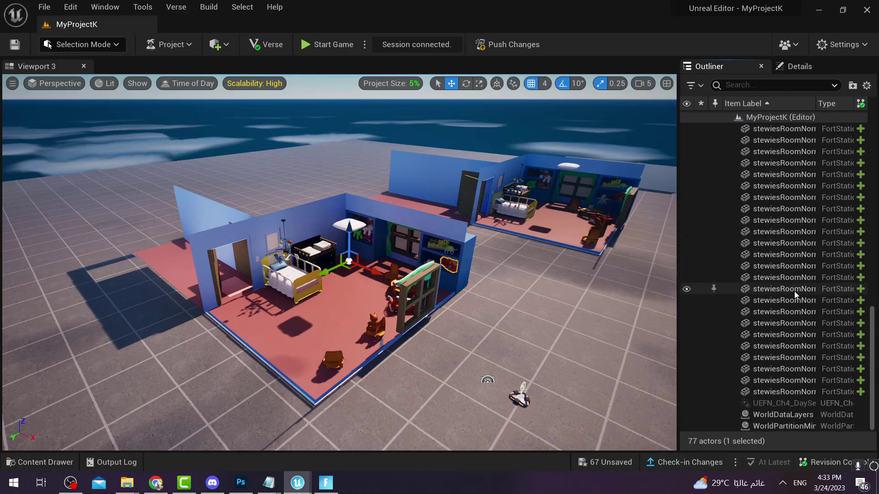
pyautogui.keyDown('shift'); pyautogui.click(792, 391); pyautogui.keyUp('shift')
pyautogui.click(800, 66)
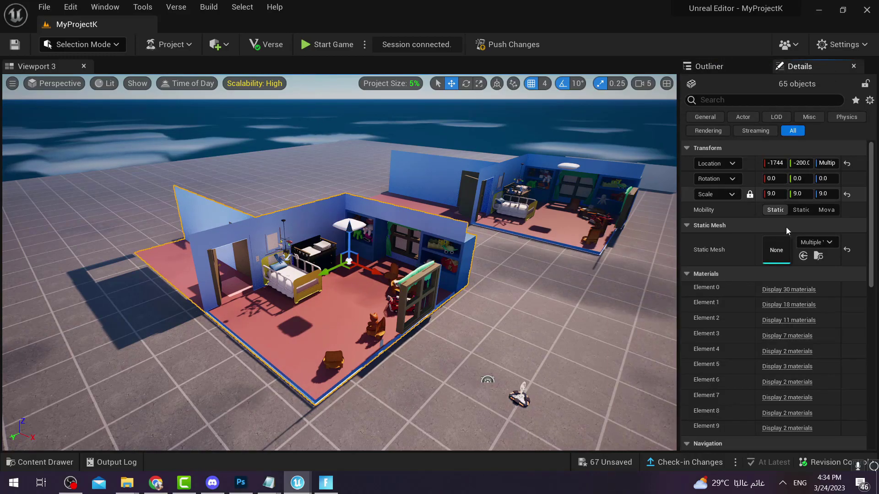
pyautogui.click(774, 193)
pyautogui.write('10')
pyautogui.press('Return')
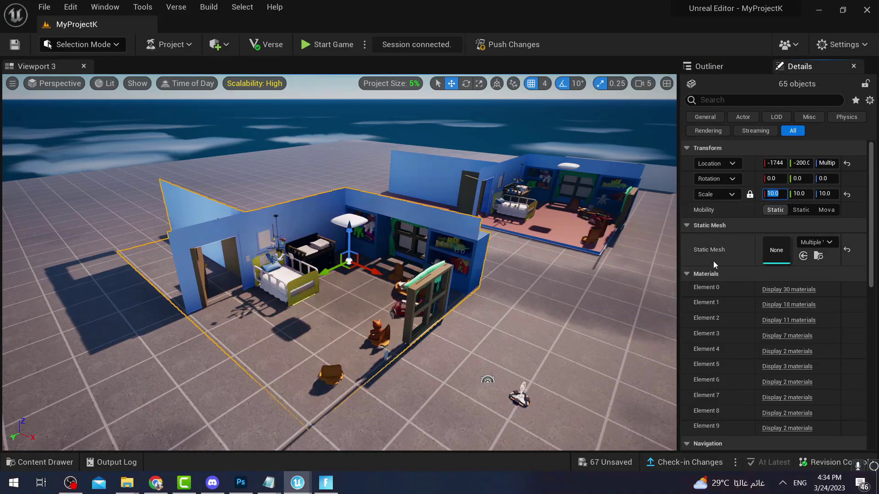
pyautogui.moveTo(349, 249); pyautogui.dragTo(362, 246, button='right')
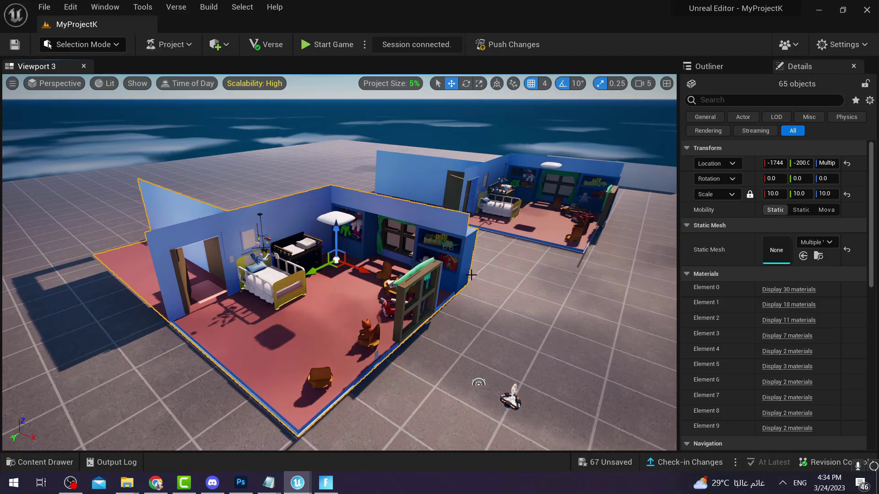
# - Push the changes to the live Fortnite session and run the character along the enlarged room's raised floor edge
pyautogui.click(515, 46)
pyautogui.click(530, 370)
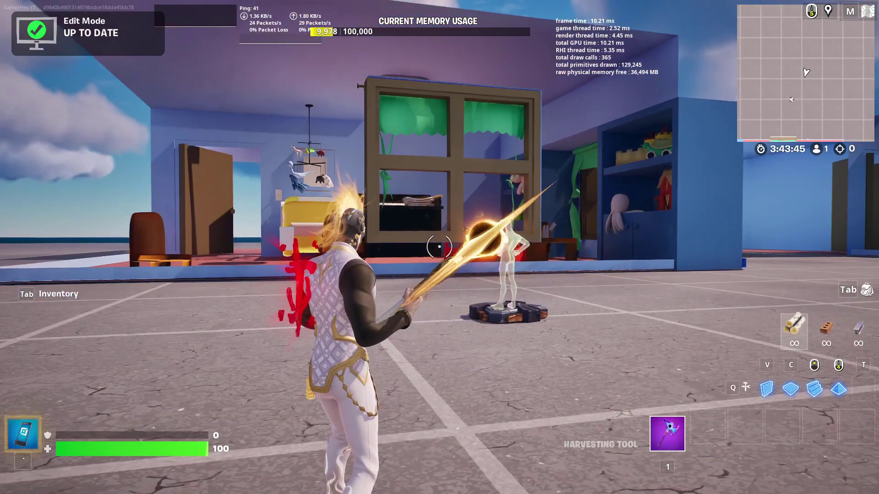
pyautogui.press('w')
pyautogui.press('w')
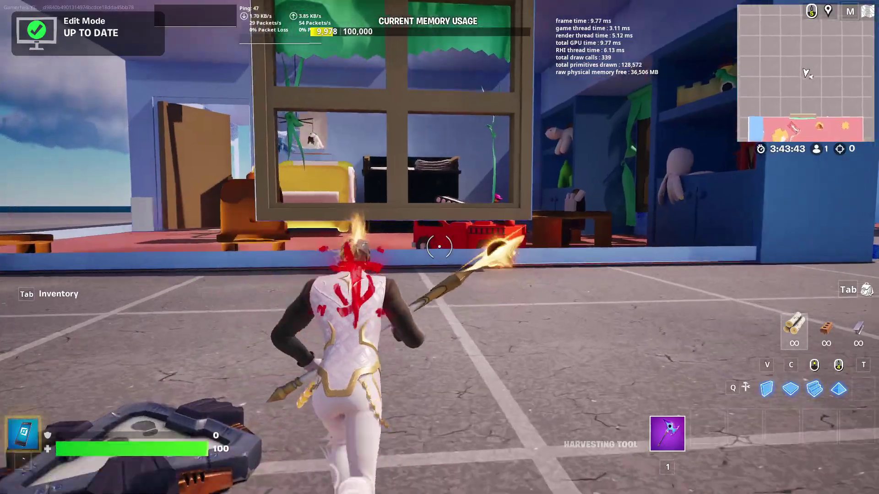
pyautogui.press('w')
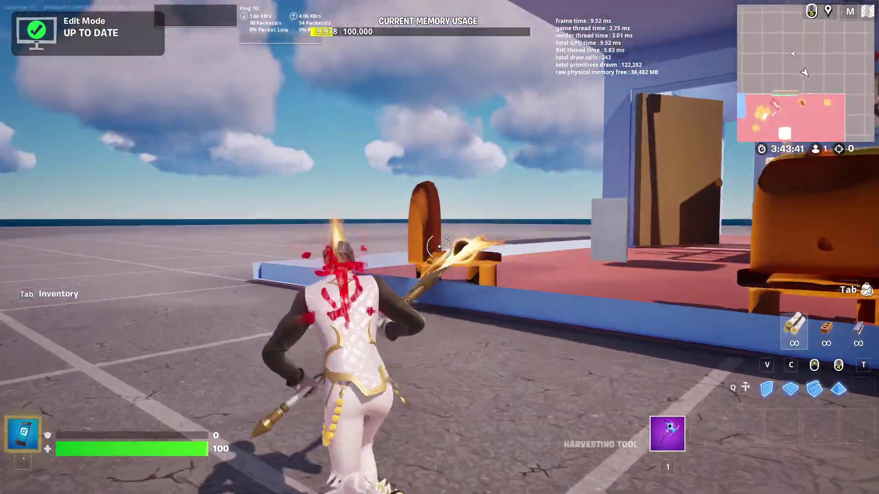
pyautogui.press('w')
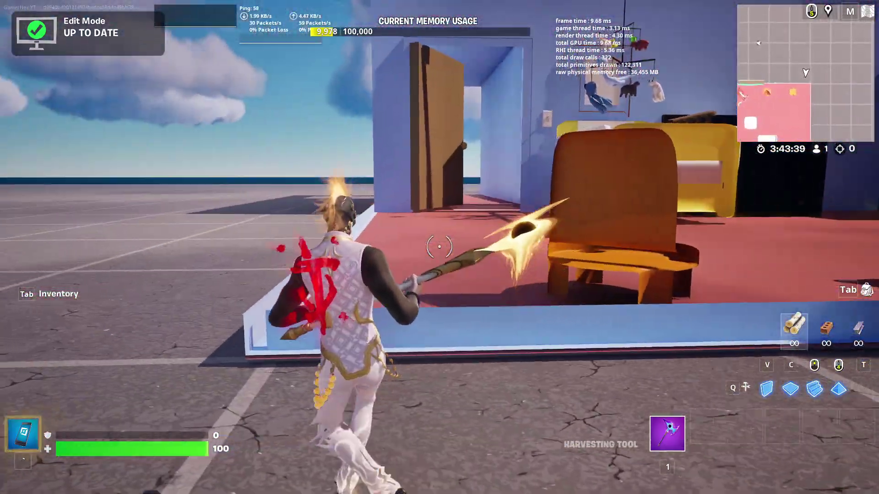
pyautogui.press('w')
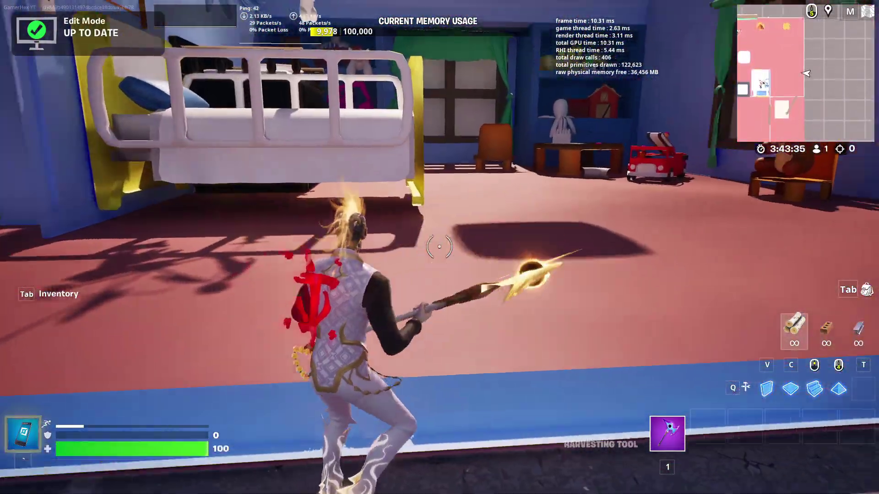
pyautogui.press('d')
pyautogui.press('w')
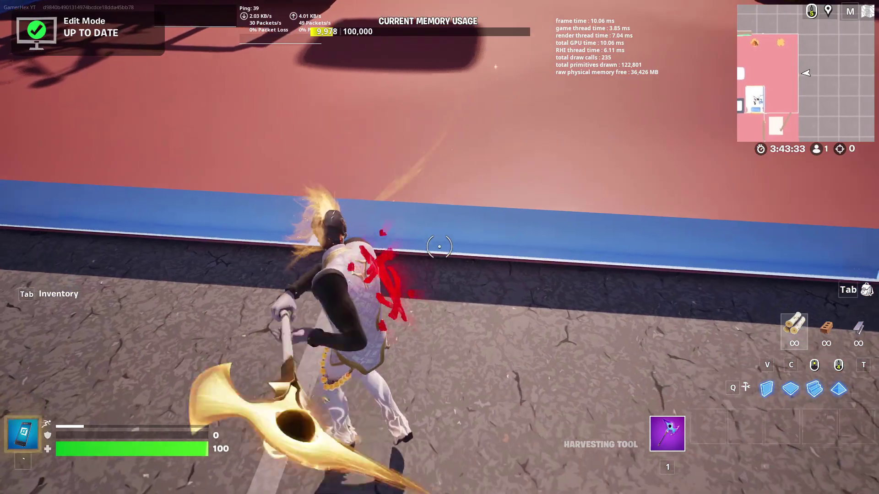
# - Switch back to Unreal Editor and examine the room's floor and furniture from its open side
pyautogui.hotkey('alt', 'Tab')
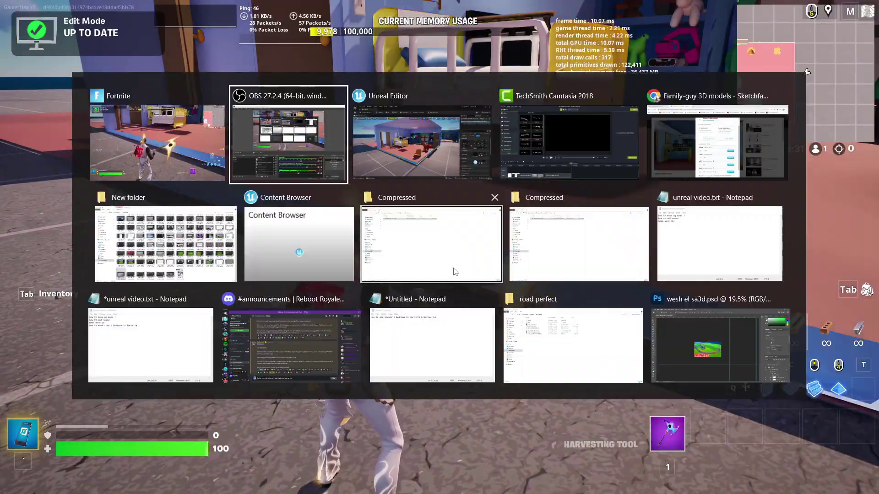
pyautogui.hotkey('alt', 'Tab')
pyautogui.moveTo(306, 337); pyautogui.dragTo(352, 352, button='right')
pyautogui.press('w')
pyautogui.press('s')
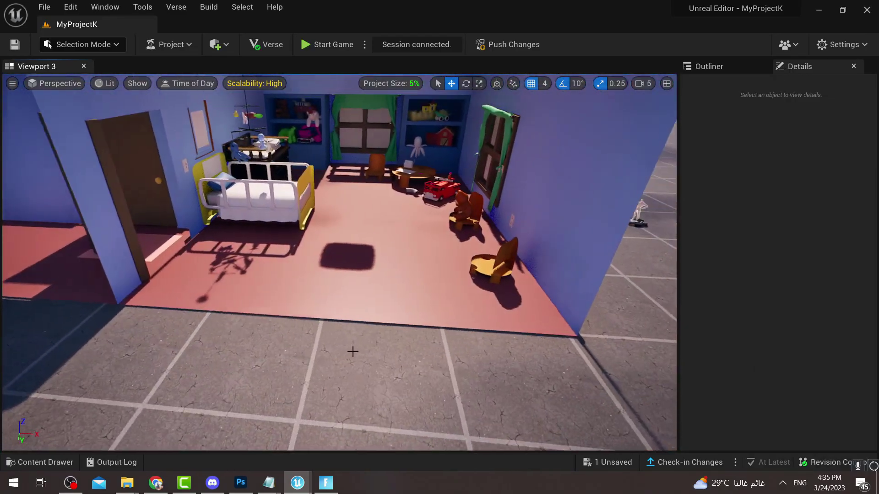
pyautogui.click(355, 292)
pyautogui.moveTo(410, 194); pyautogui.dragTo(398, 156, button='right')
pyautogui.click(380, 173)
pyautogui.moveTo(381, 204); pyautogui.dragTo(412, 192, button='right')
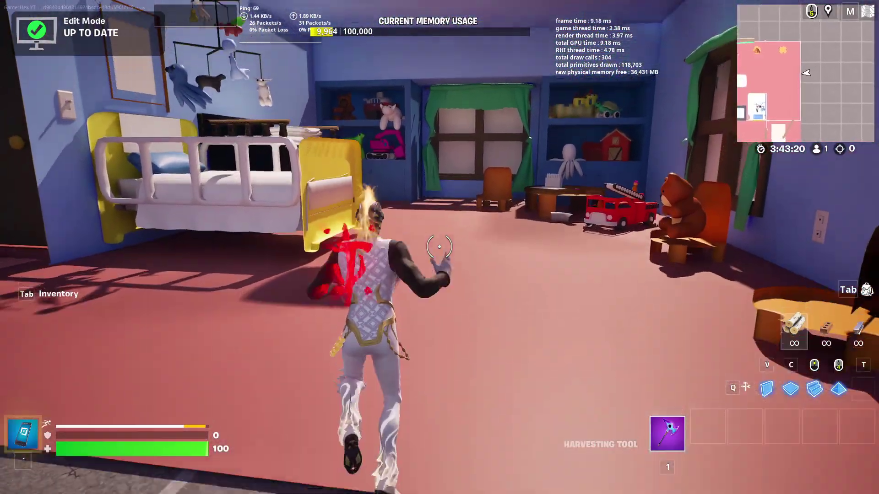
# - Walk the character through the room in the live Fortnite session, viewing the teddy bear, toys, bed and dresser
pyautogui.press('w')
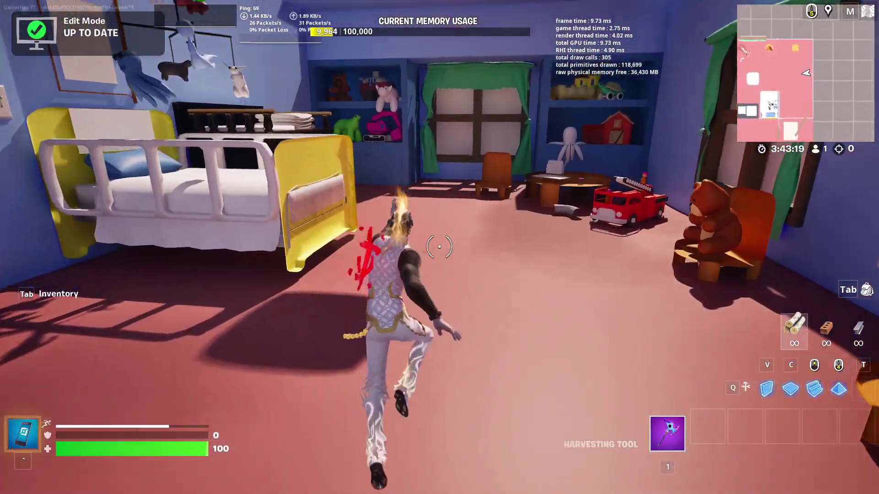
pyautogui.press('w')
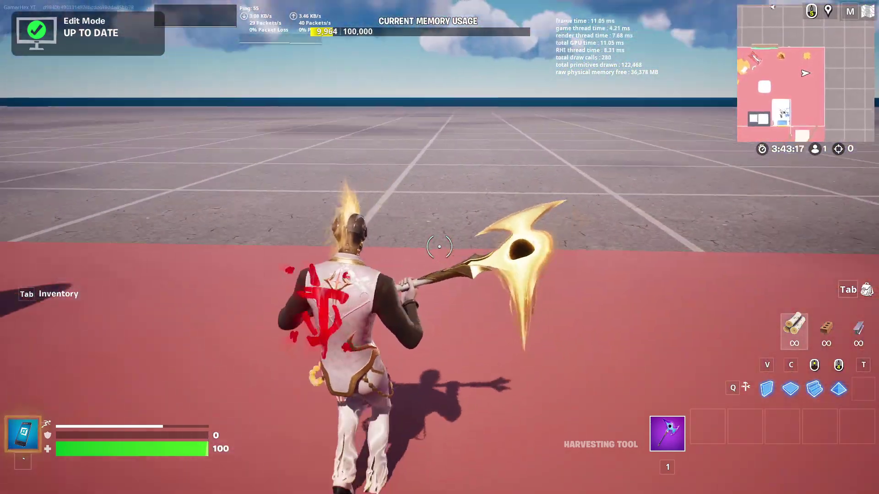
pyautogui.press('w')
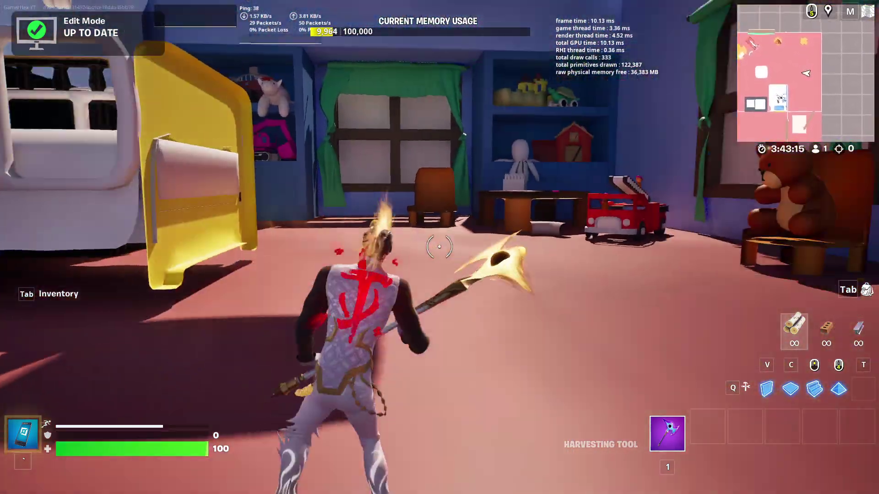
pyautogui.press('w')
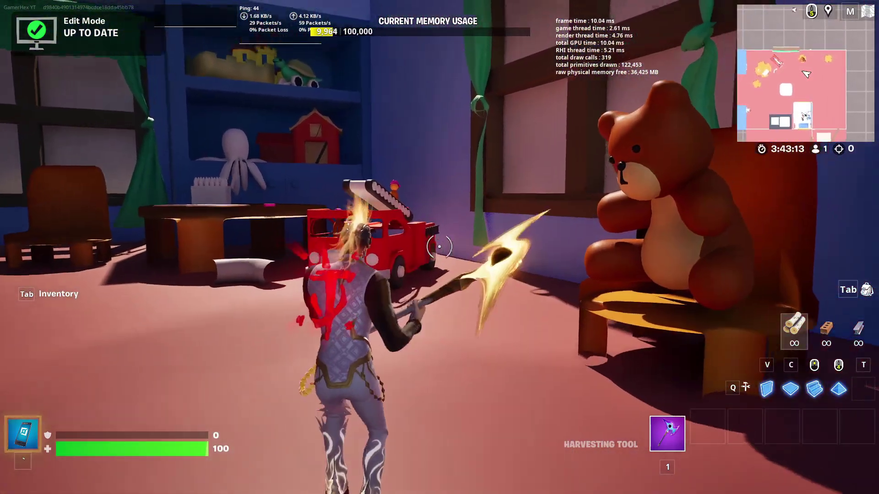
pyautogui.press('w')
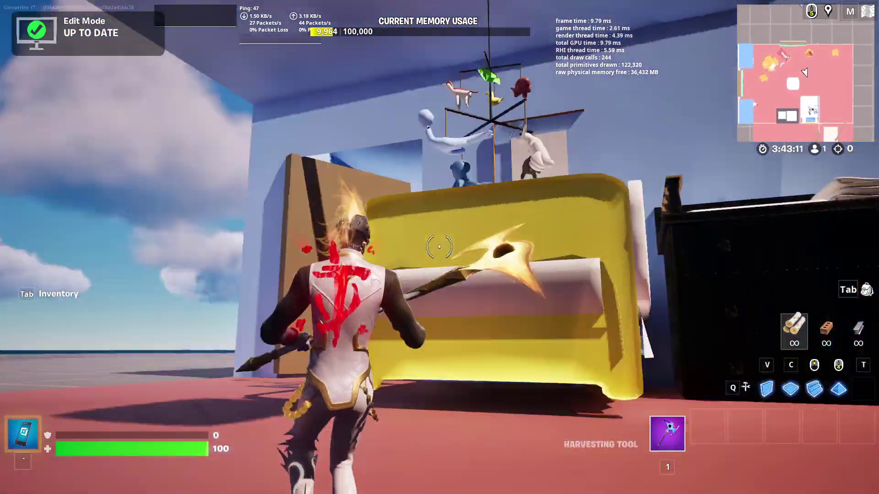
pyautogui.press('w')
pyautogui.press('space')
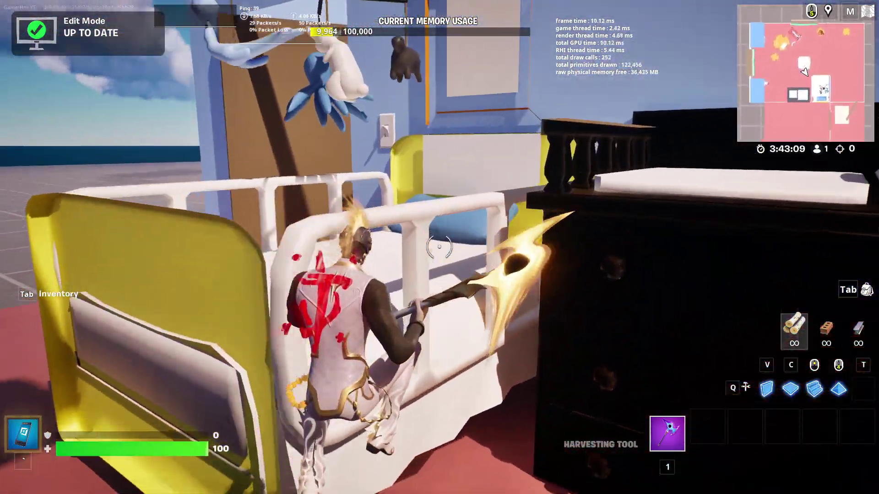
# - Build a wooden ramp at the foot of the bed and re-equip the harvesting tool
pyautogui.press('q')
pyautogui.press('w')
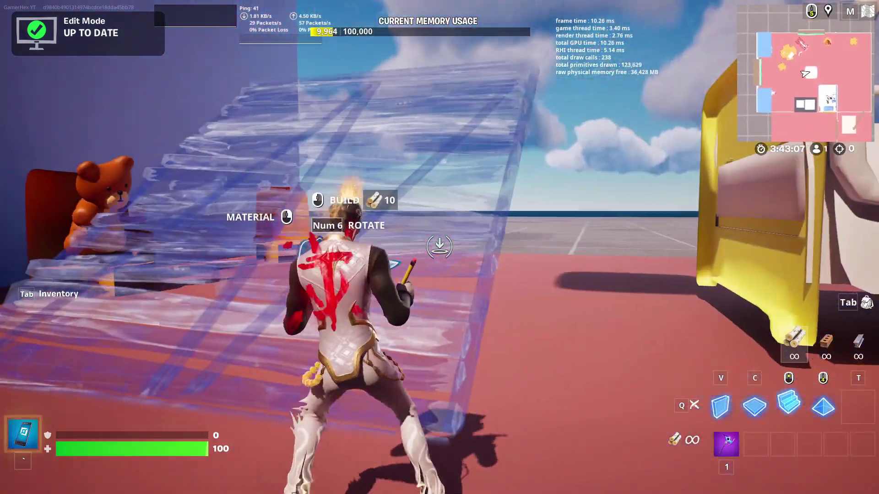
pyautogui.press('1')
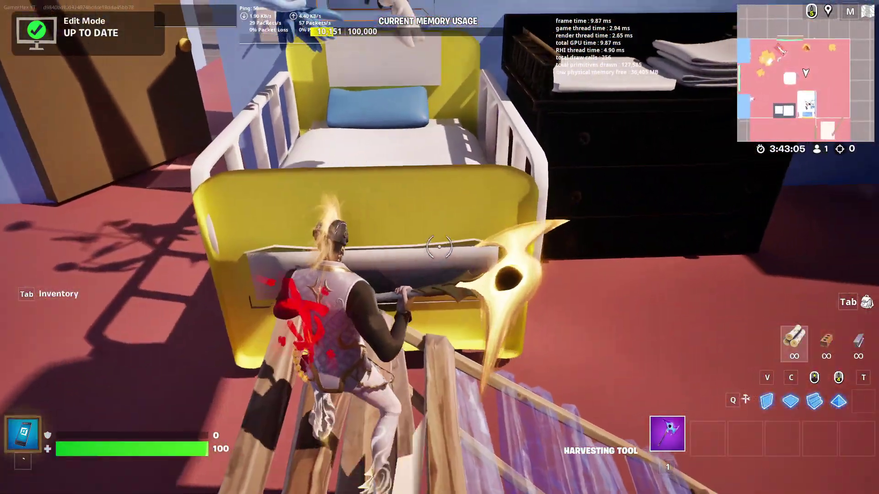